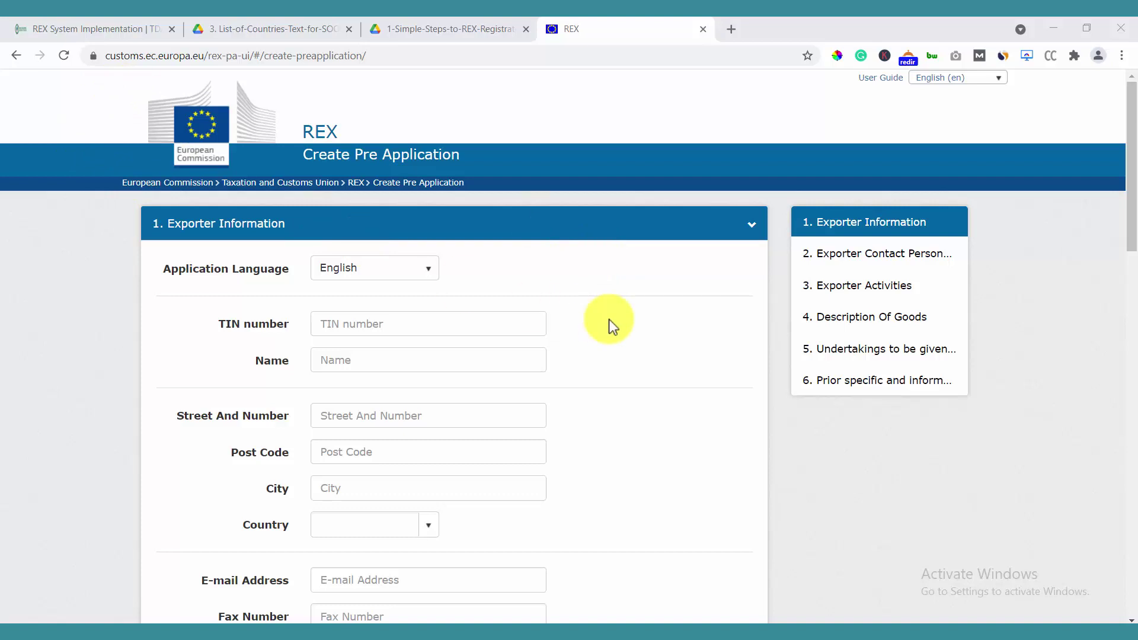
Look over the exporter information section of the pre-application form and the page's web address.
scroll(492, 282, down, 6)
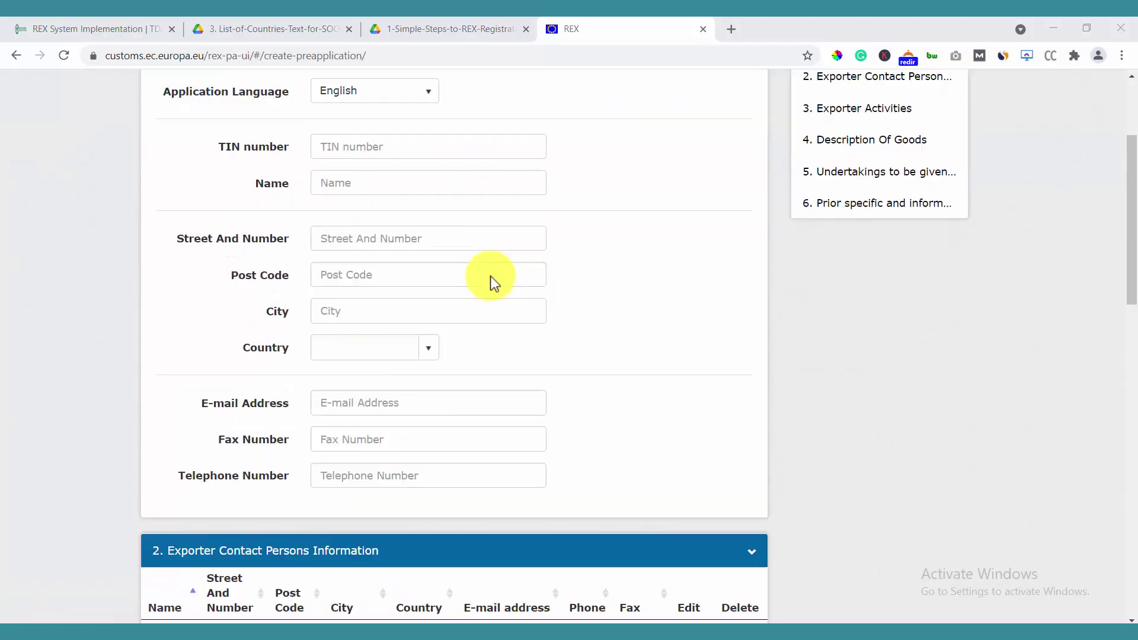
scroll(492, 281, down, 6)
scroll(492, 281, up, 12)
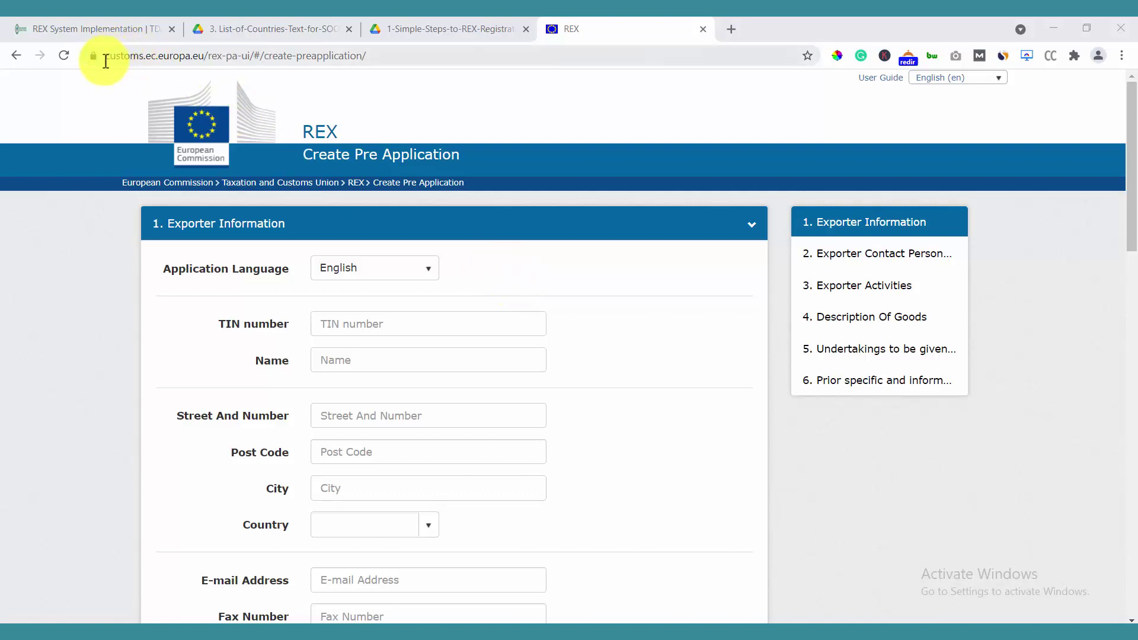
drag(107, 59, 399, 56)
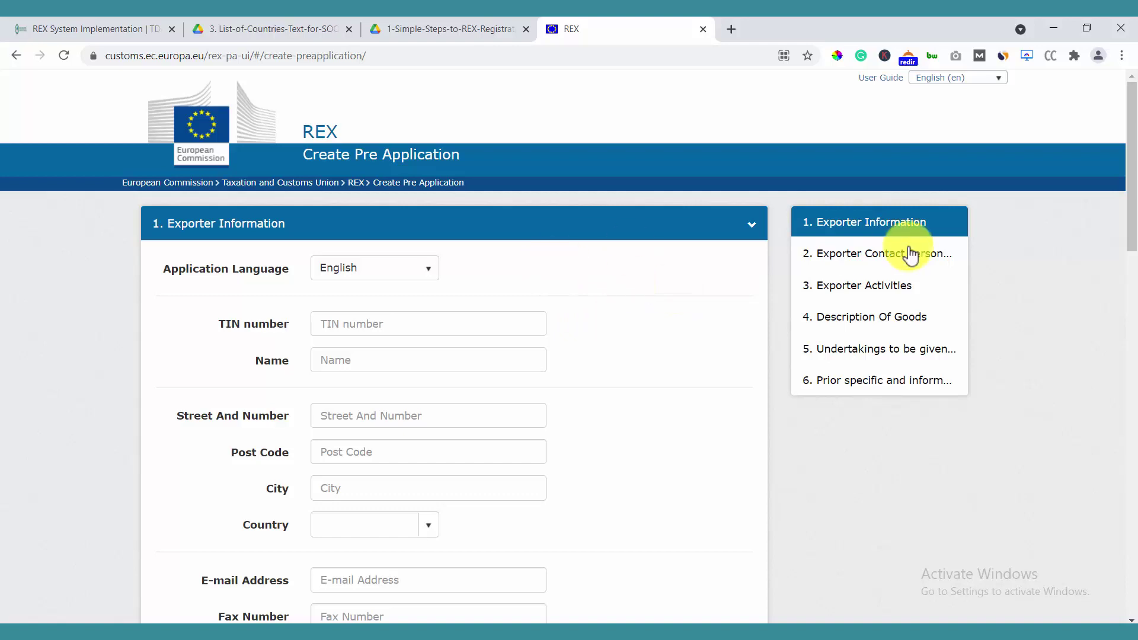
mouse_move(1131, 195)
mouse_down()
mouse_move(1127, 241)
mouse_move(1127, 208)
mouse_up()
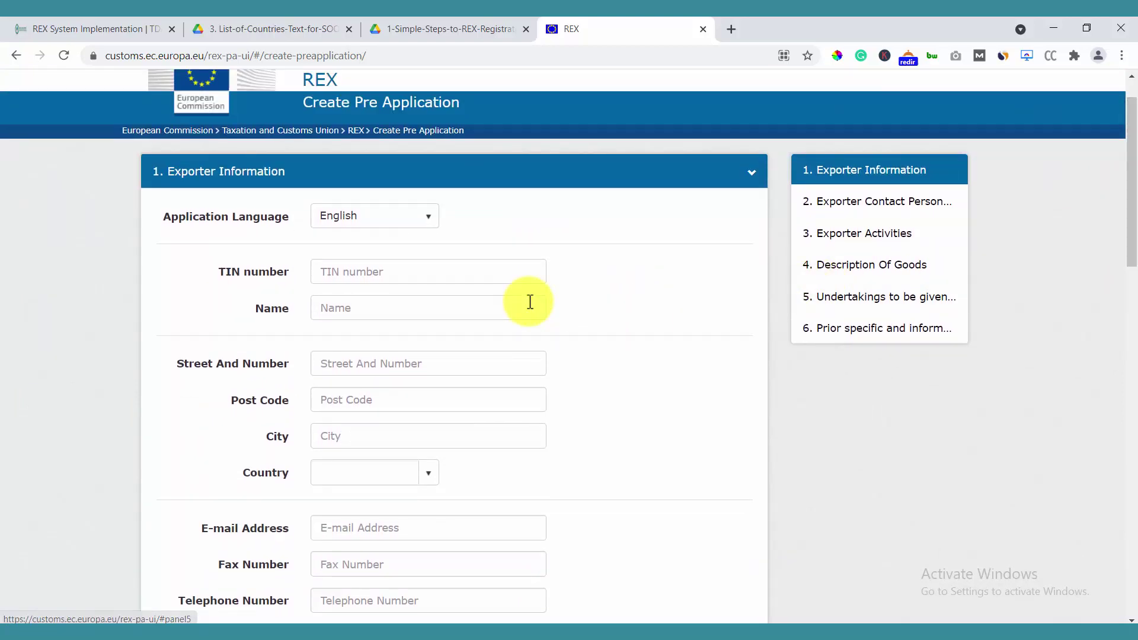
Enter the country code PK at the start of the exporter's TIN number.
click(356, 272)
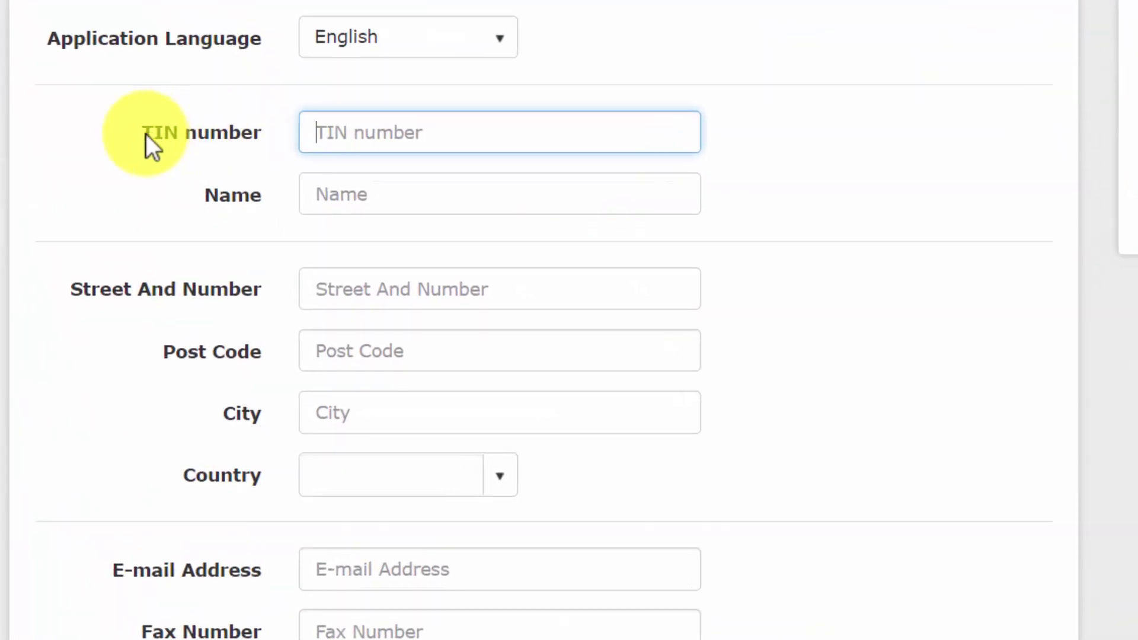
drag(141, 134, 306, 147)
click(405, 160)
click(329, 128)
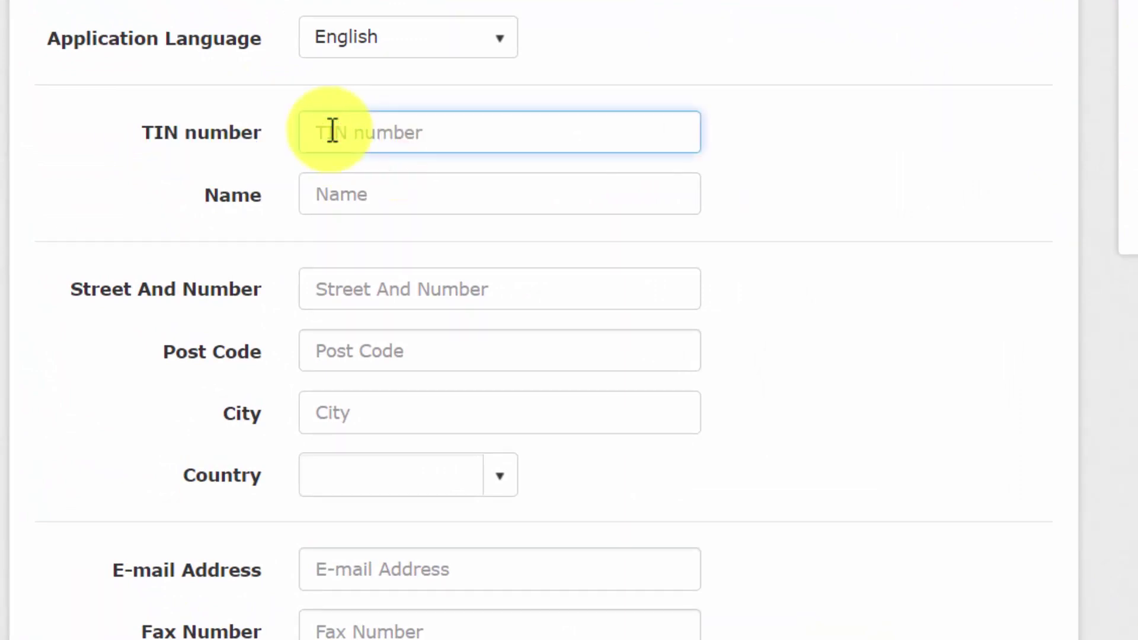
text(P)
text(L)
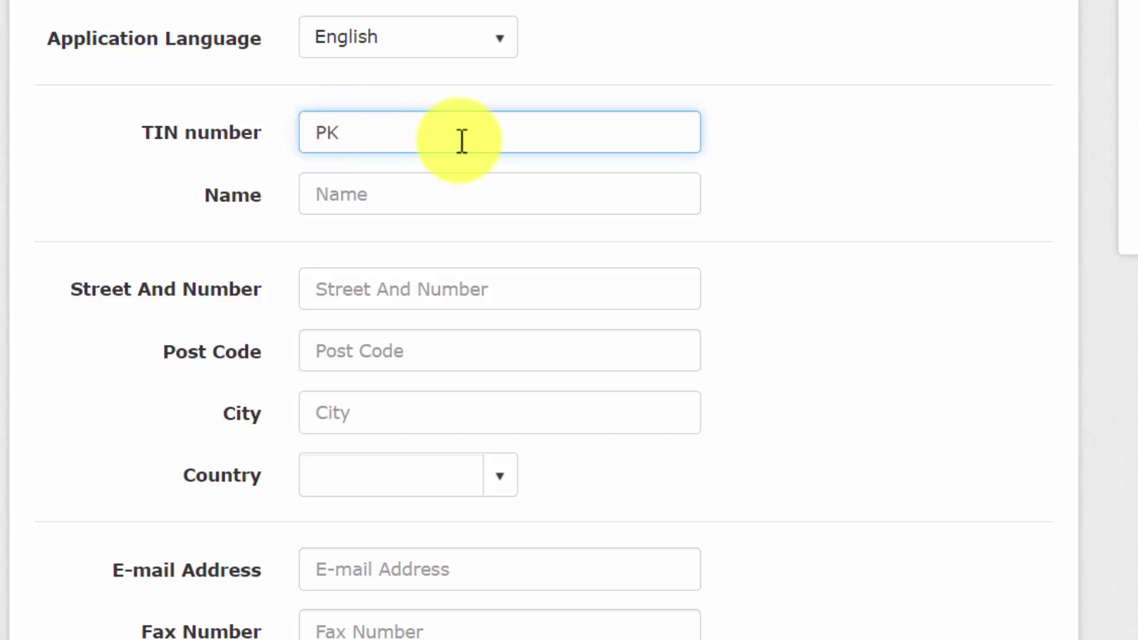
Switch to Notepad and write the exporter's tax number, including the hyphen before its final digit.
key(alt+Tab)
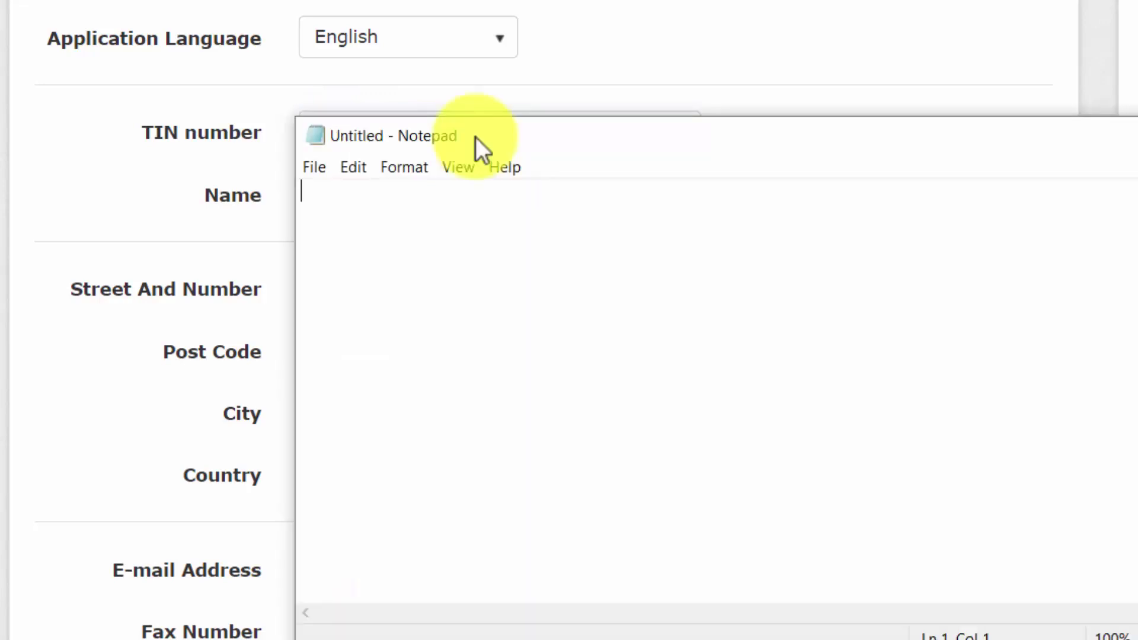
text(123456)
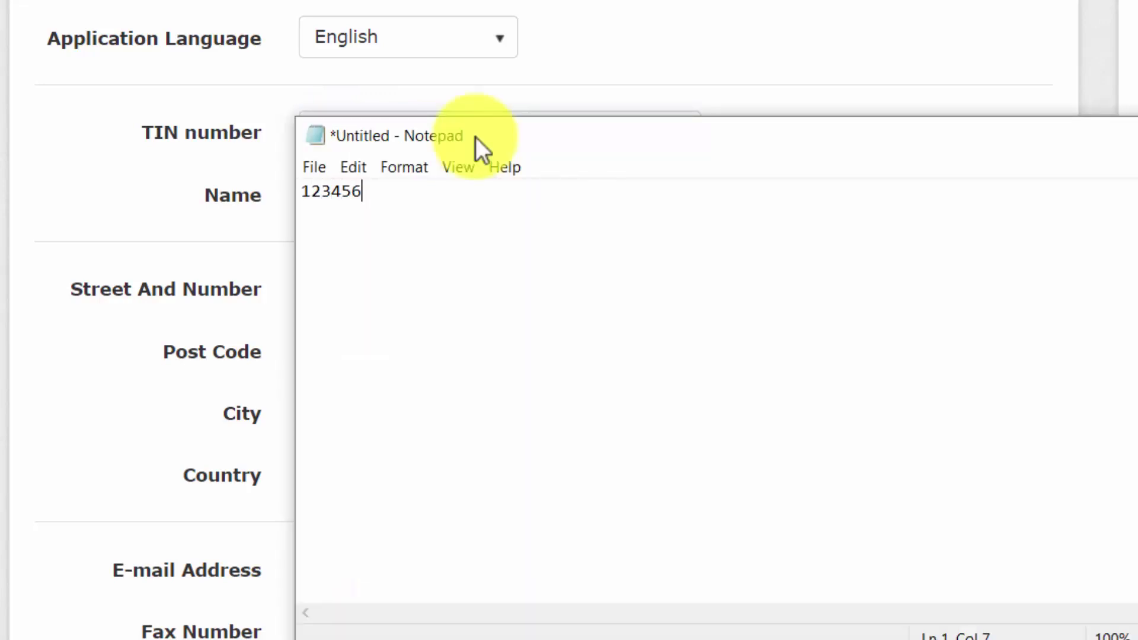
text(7-1)
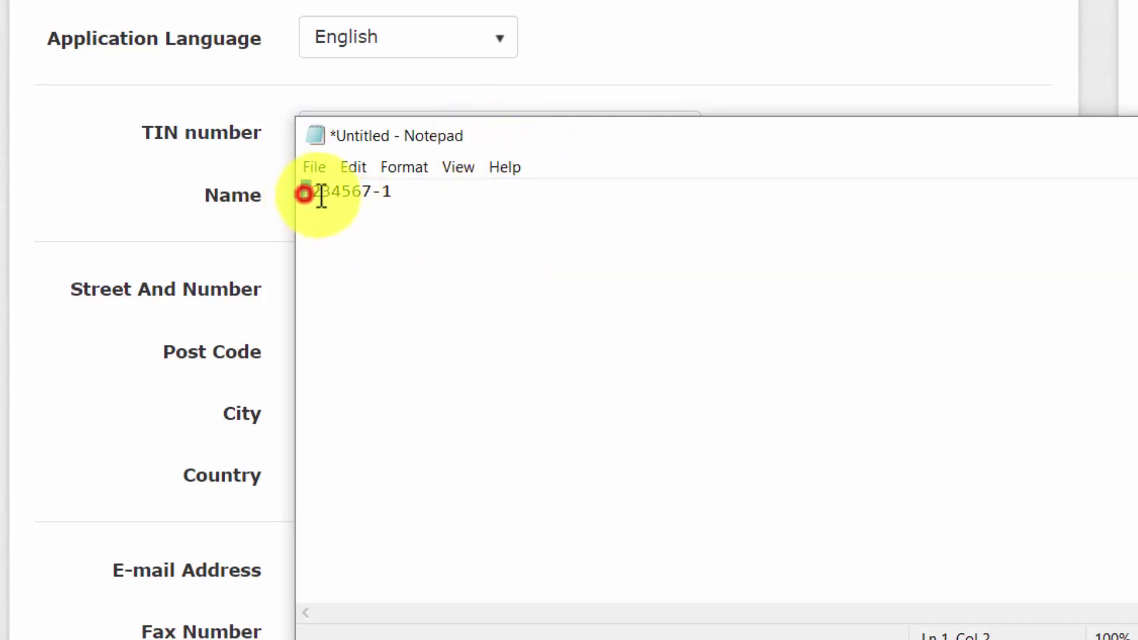
drag(305, 193, 374, 192)
click(406, 198)
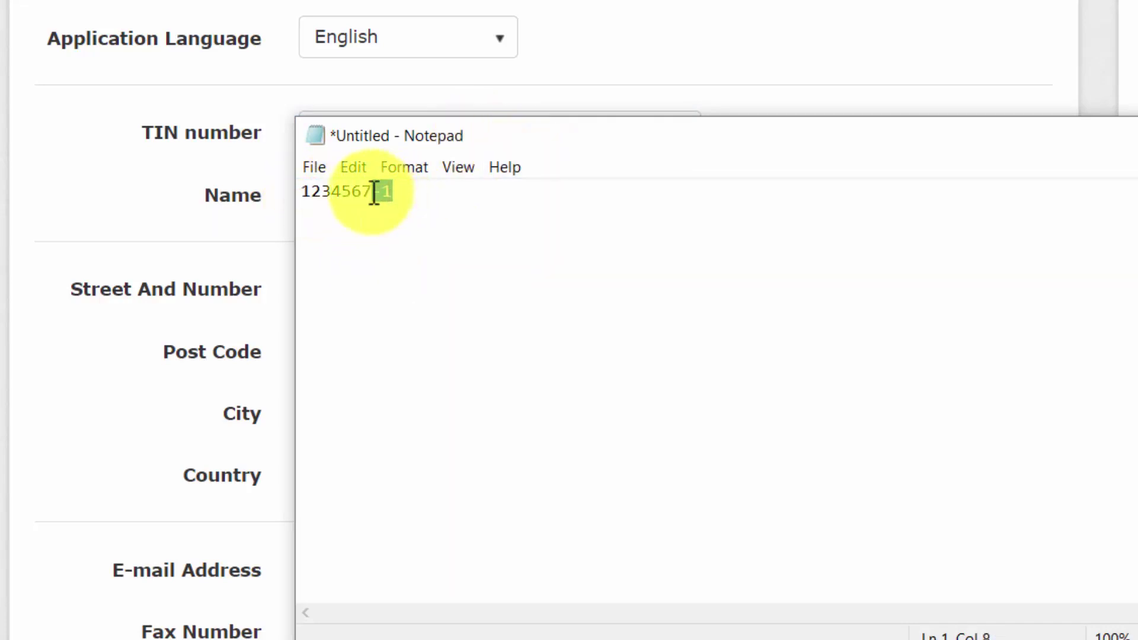
click(397, 194)
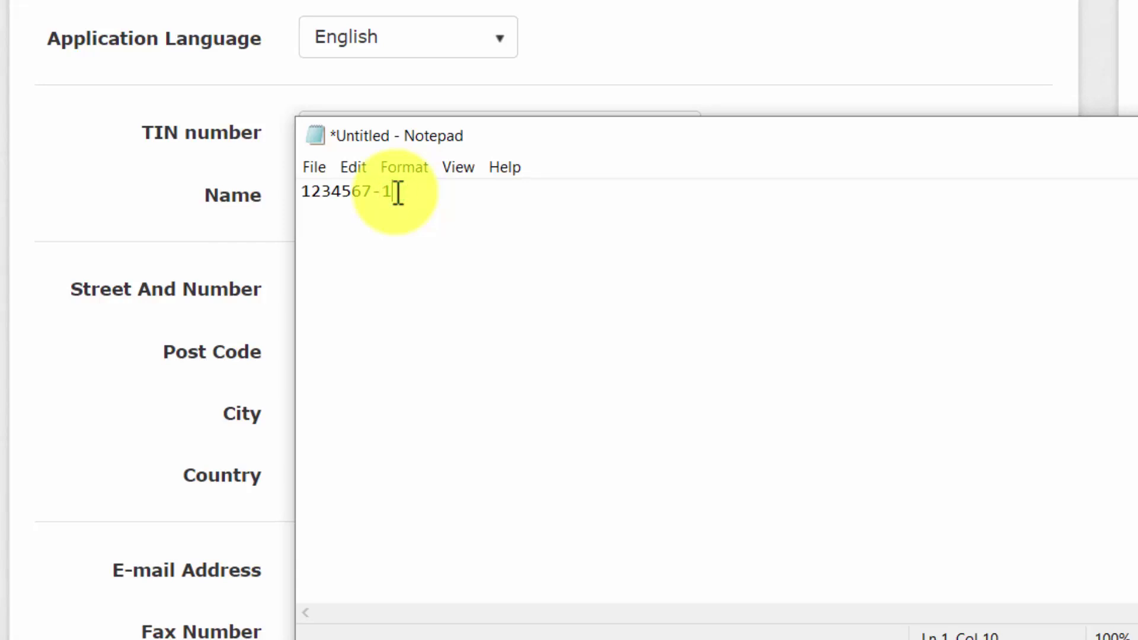
drag(302, 191, 394, 197)
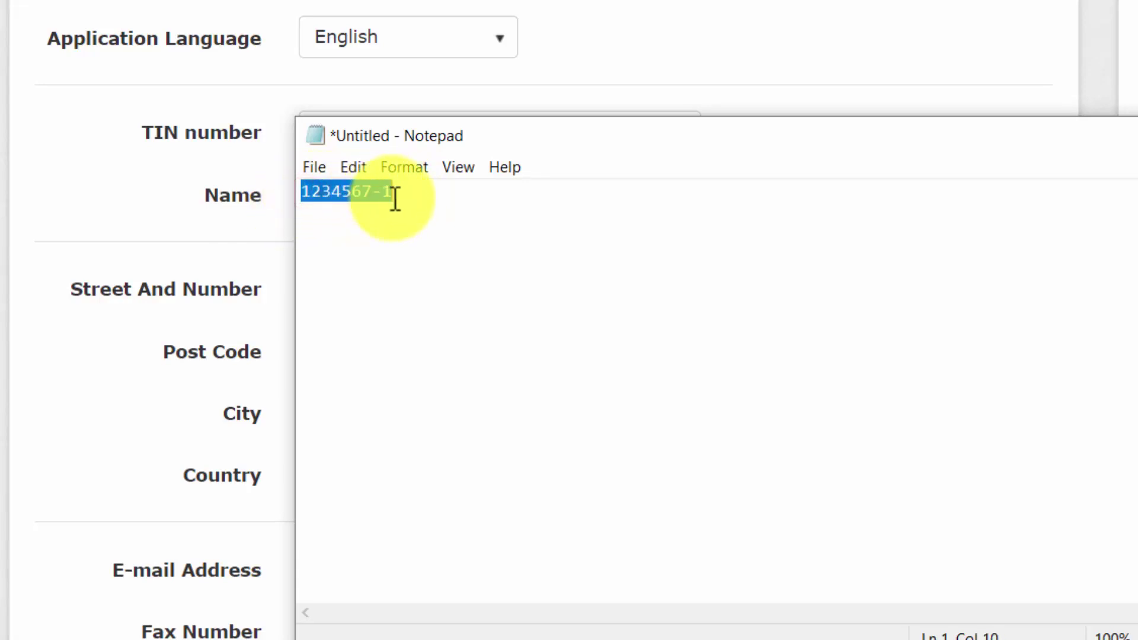
click(436, 203)
Remove the hyphen from the tax number in Notepad and copy the resulting digits.
click(387, 192)
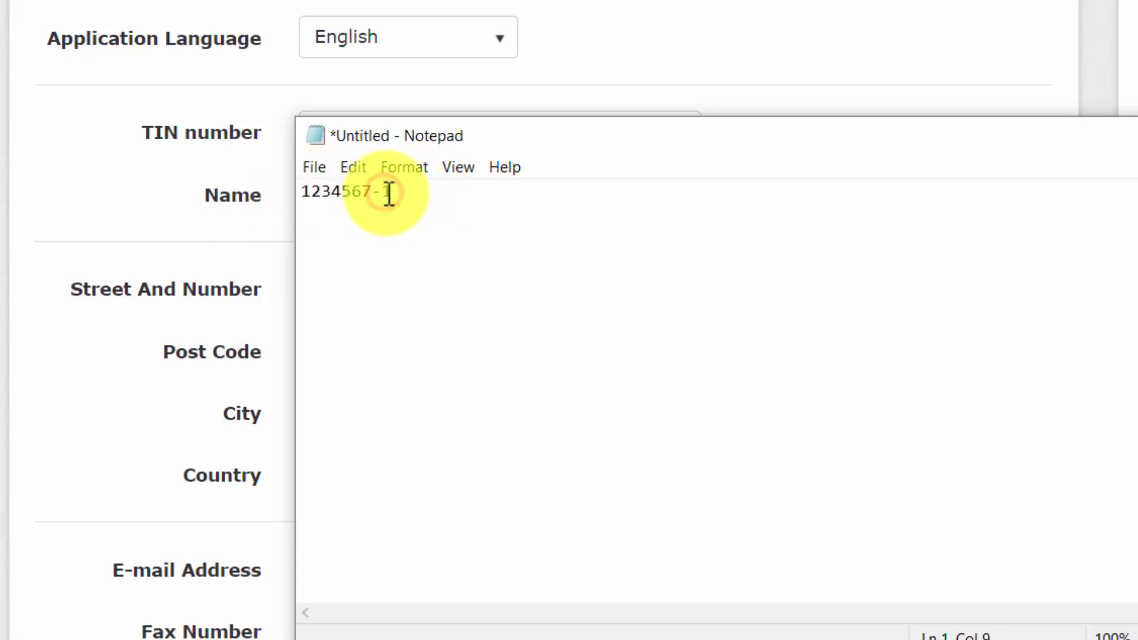
key(BackSpace)
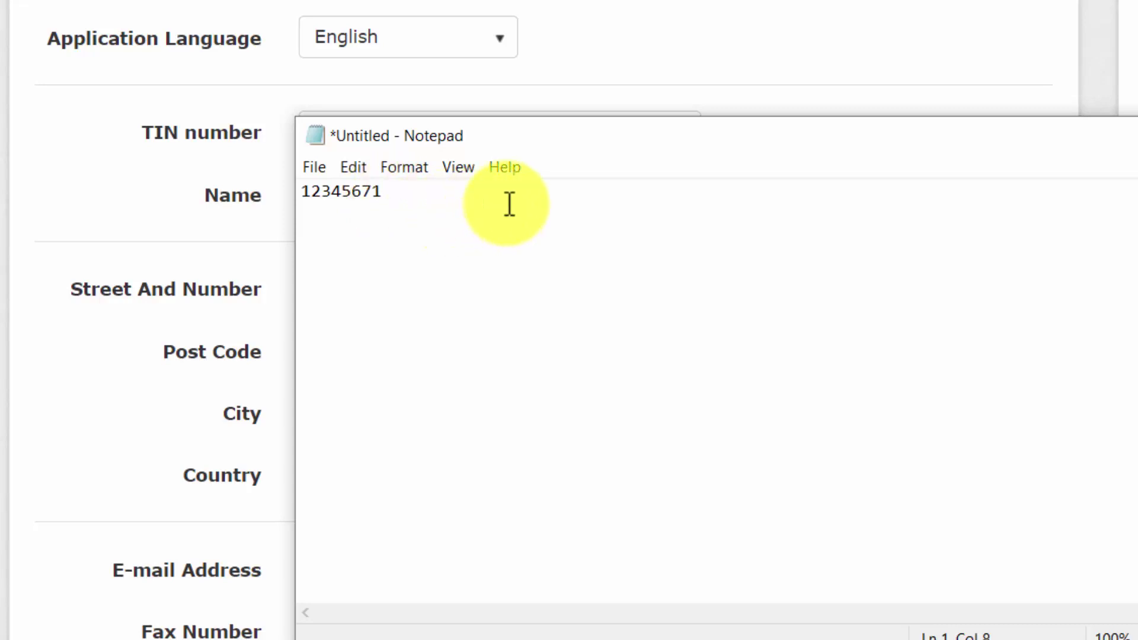
drag(389, 192, 249, 203)
key(ctrl+c)
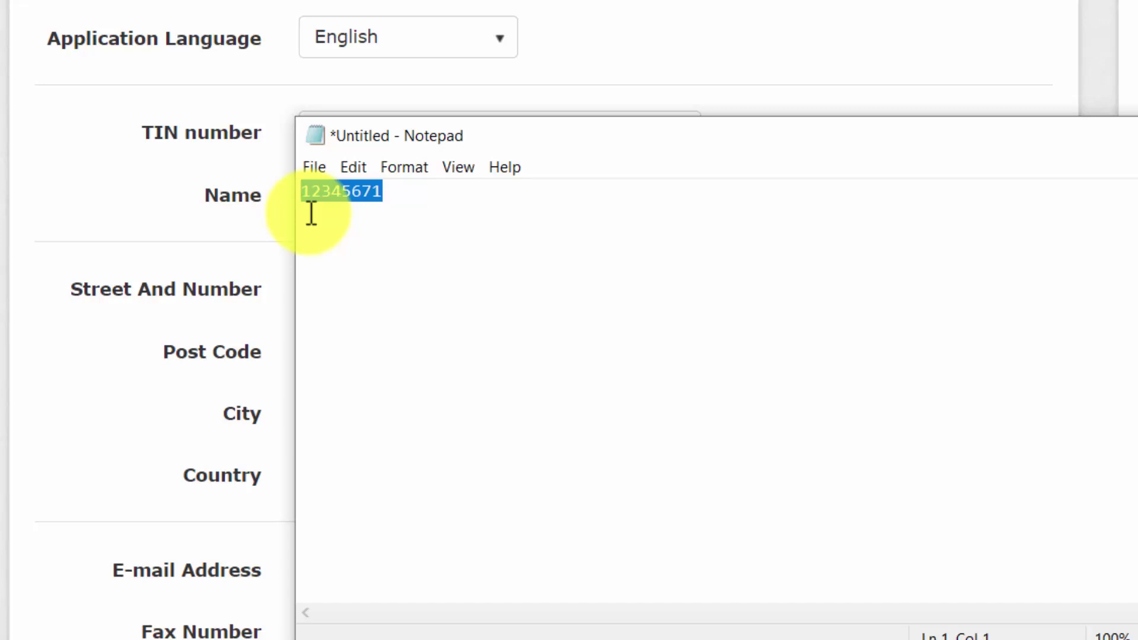
Switch back to the REX form and paste the copied tax number after PK in the TIN number.
click(285, 212)
click(431, 129)
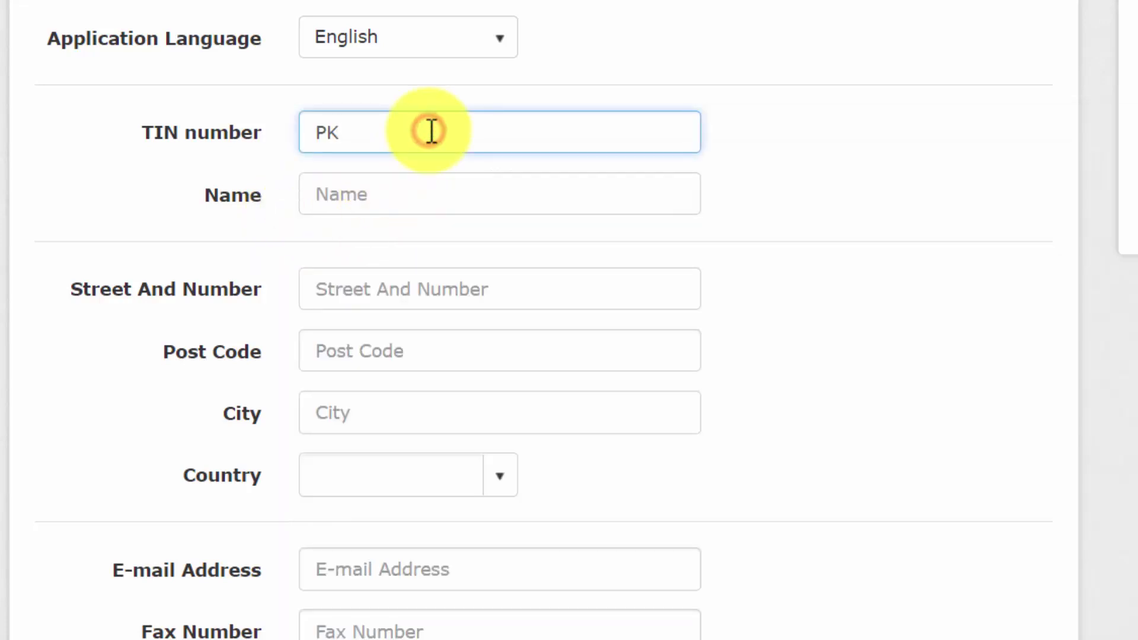
key(ctrl+v)
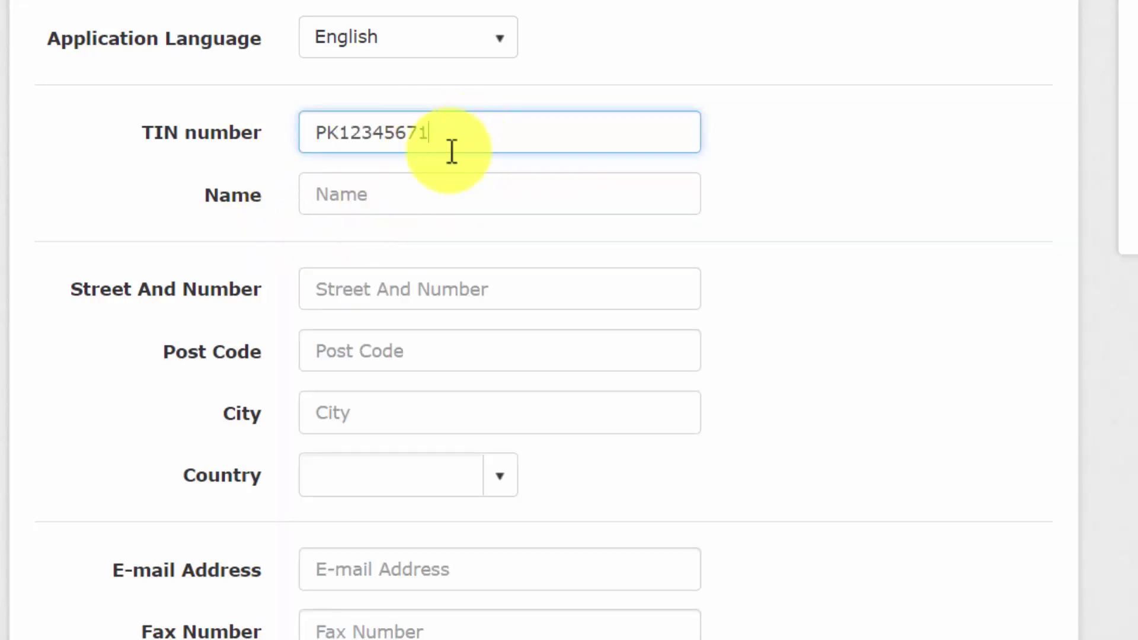
click(345, 136)
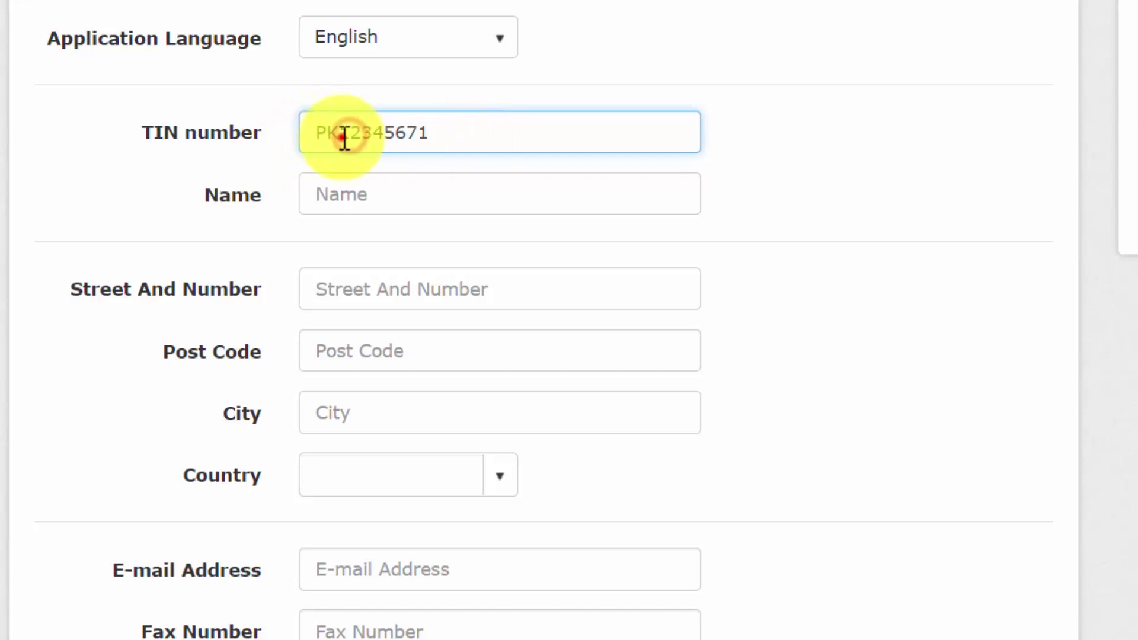
drag(345, 136, 453, 144)
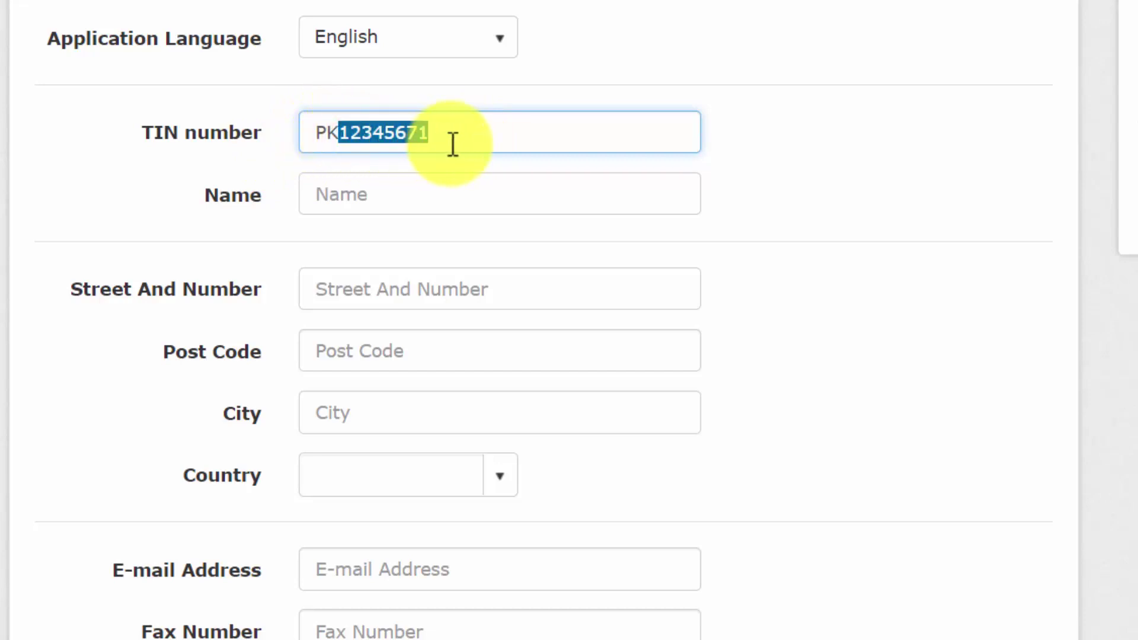
click(452, 141)
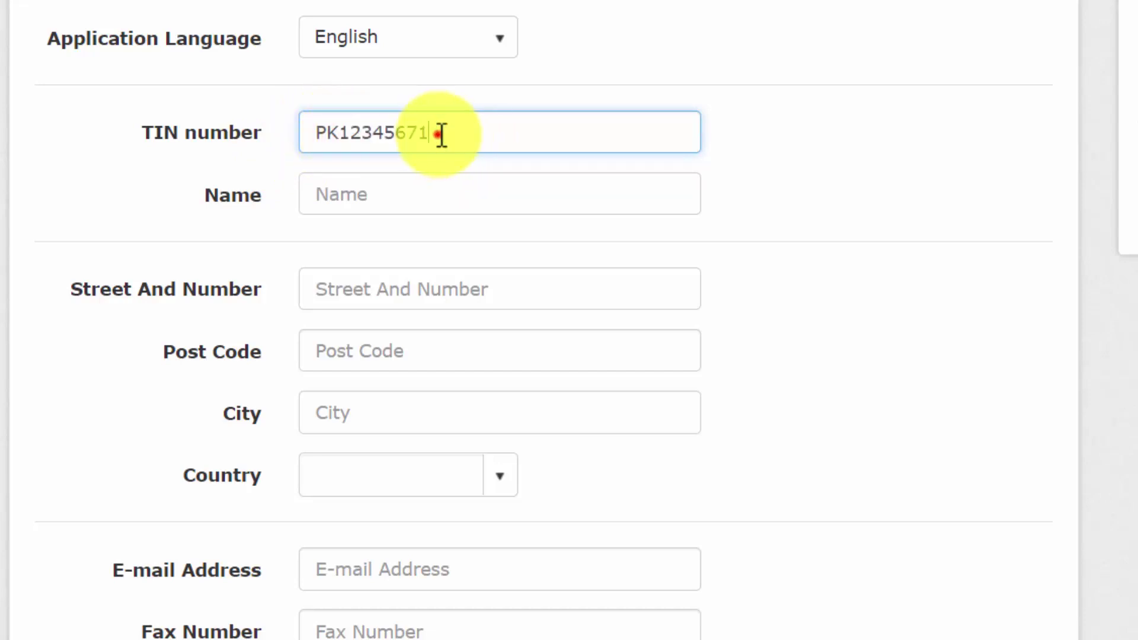
click(439, 132)
Examine the remaining exporter fields: name, street, post code, city, country, e-mail, fax and telephone.
click(204, 196)
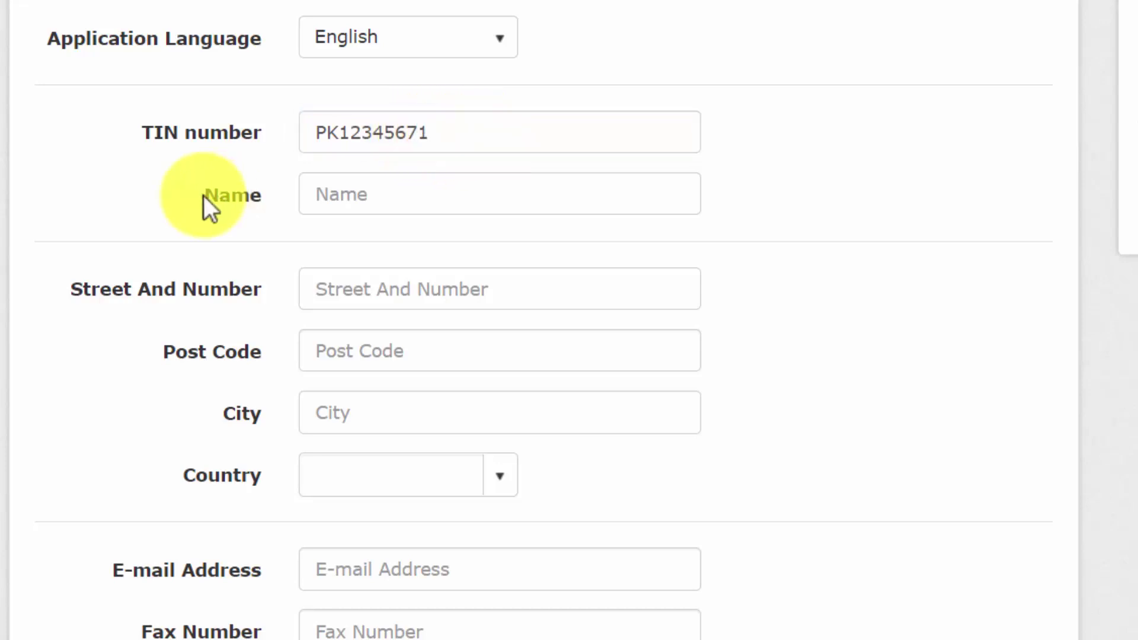
drag(203, 195, 230, 196)
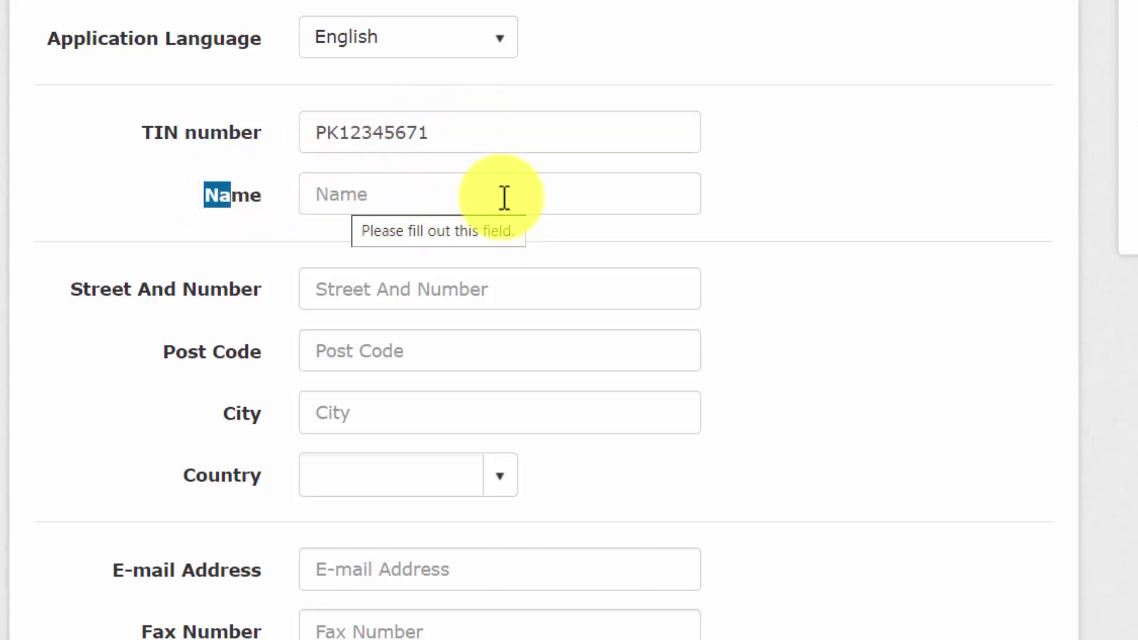
drag(71, 289, 371, 299)
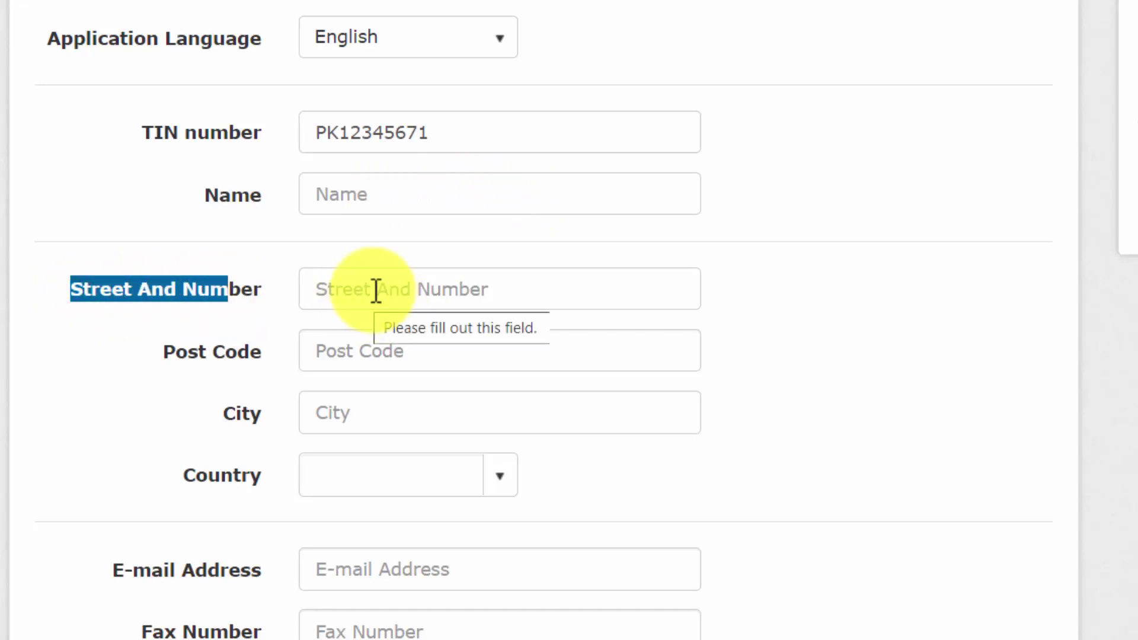
click(254, 373)
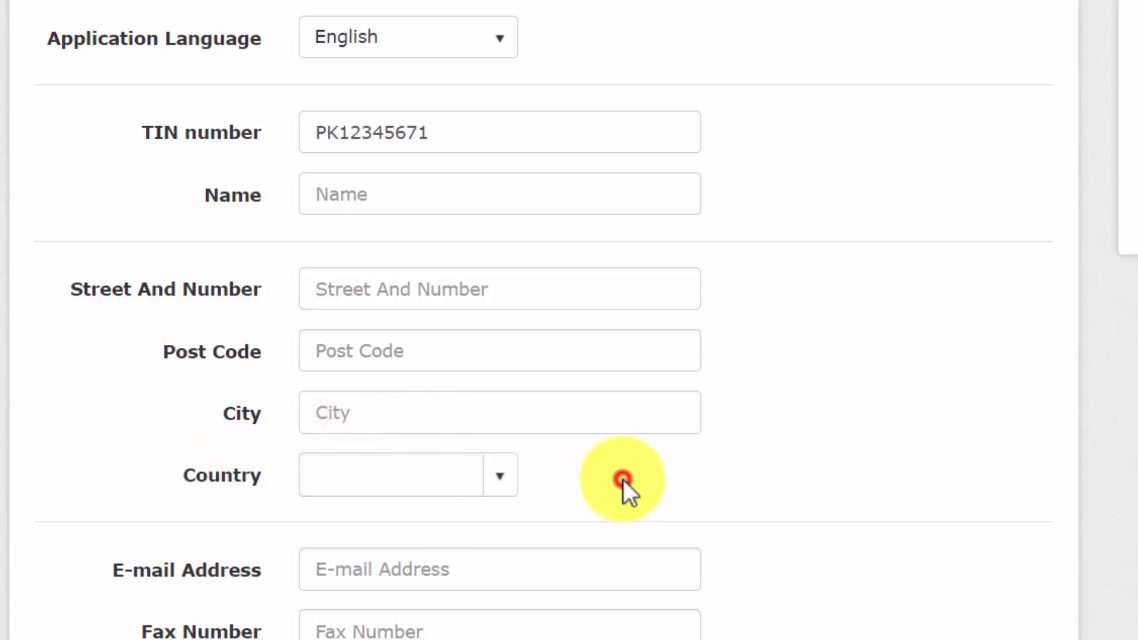
scroll(624, 479, down, 5)
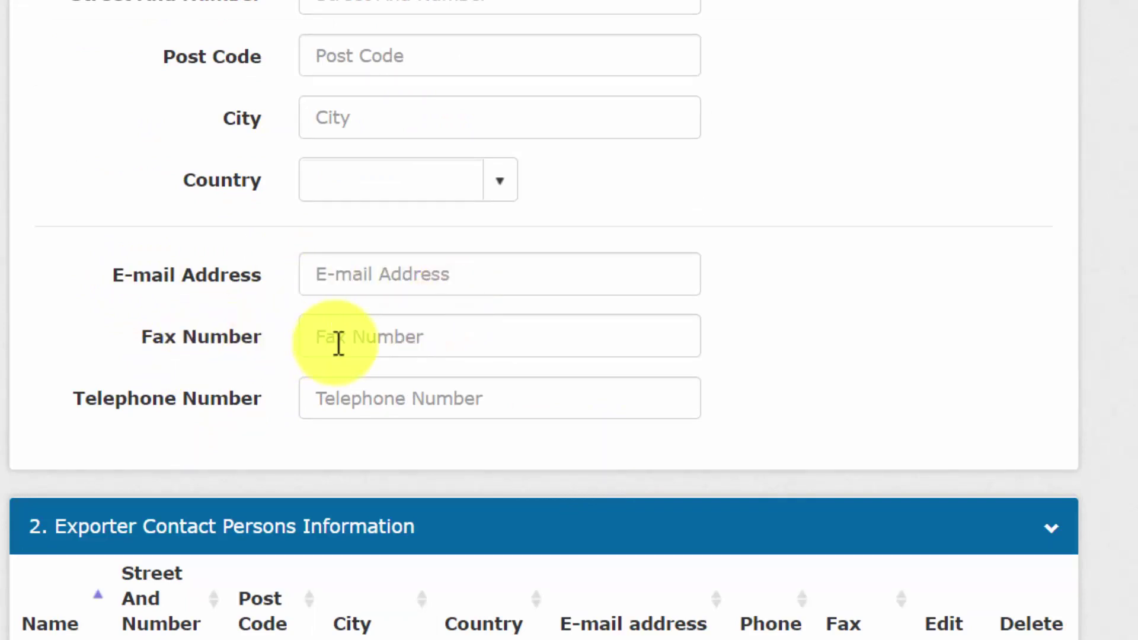
click(472, 335)
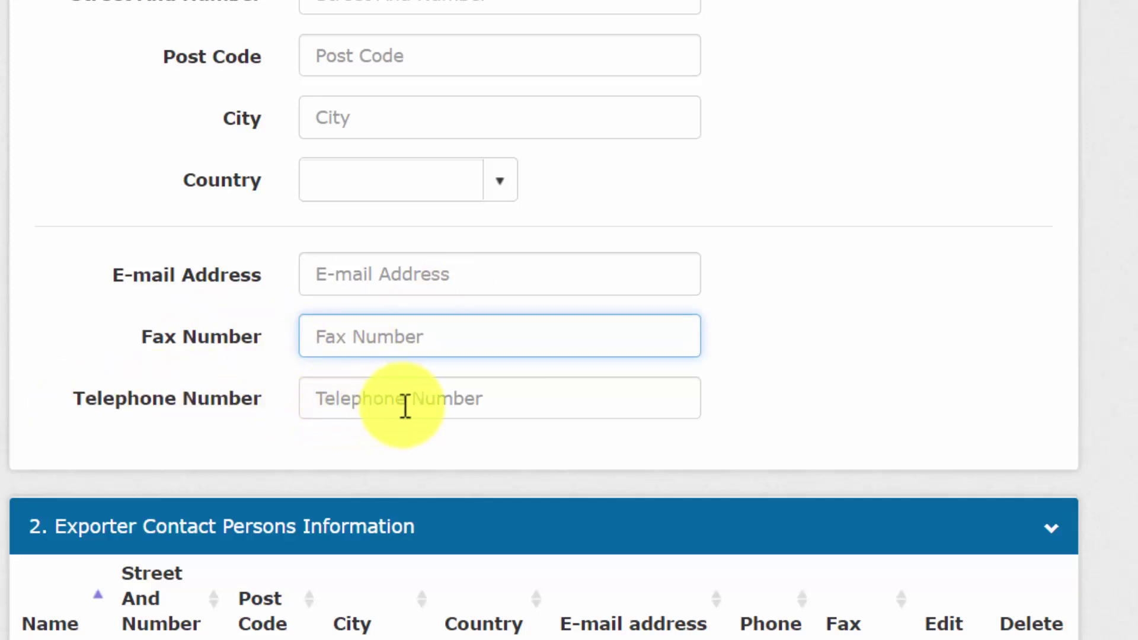
scroll(404, 407, down, 8)
scroll(287, 120, up, 5)
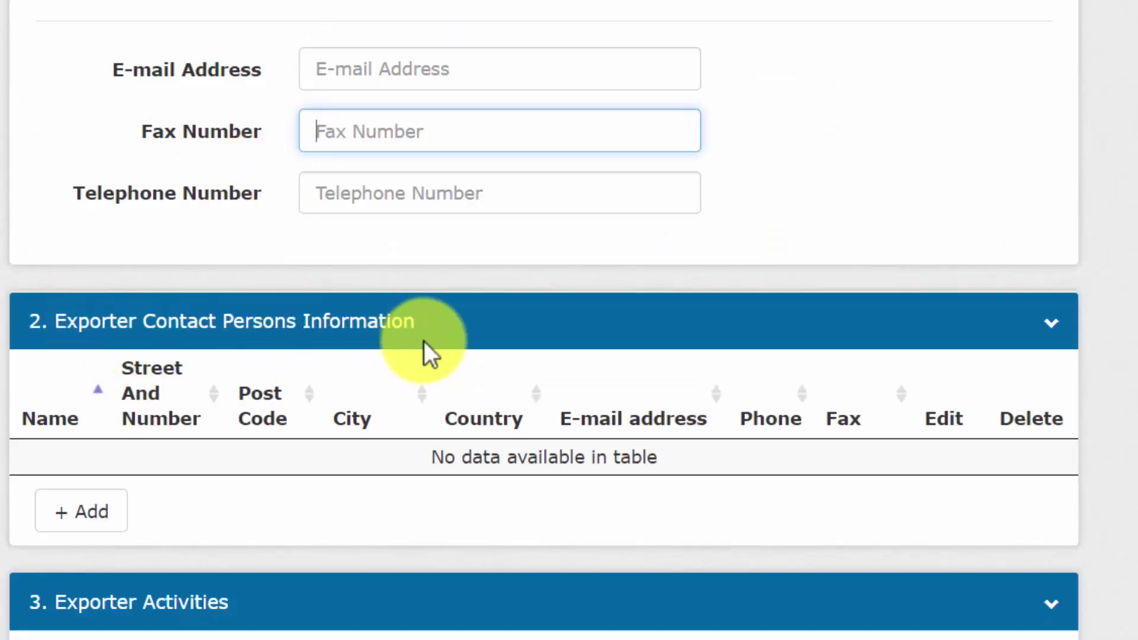
View the entry form for a new exporter contact person and close it without saving.
scroll(416, 348, down, 4)
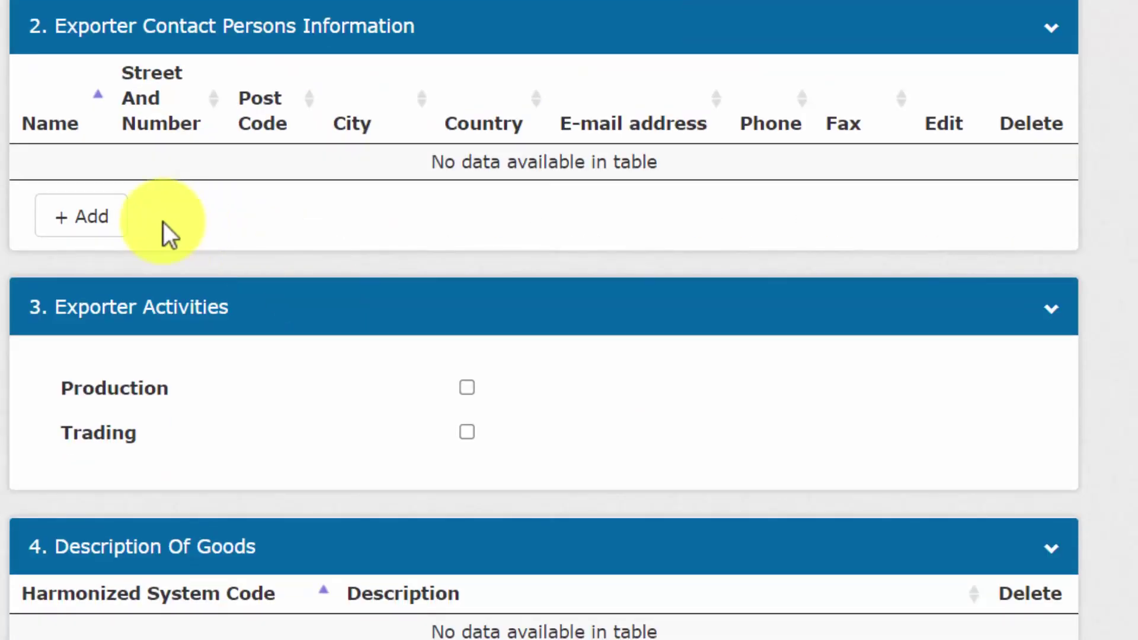
click(81, 220)
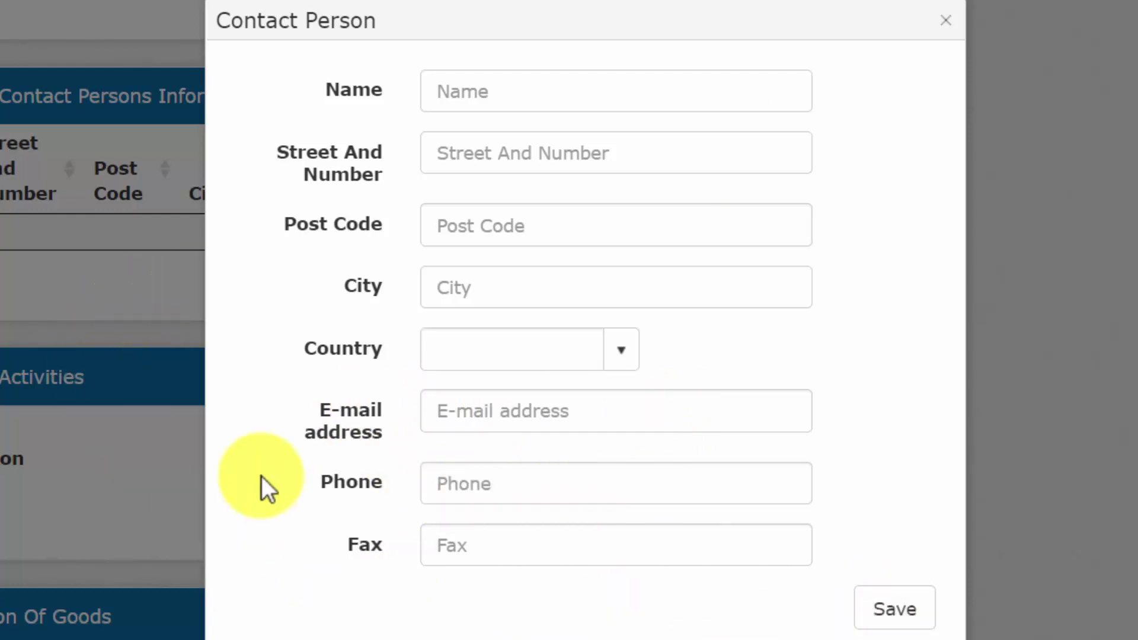
click(158, 305)
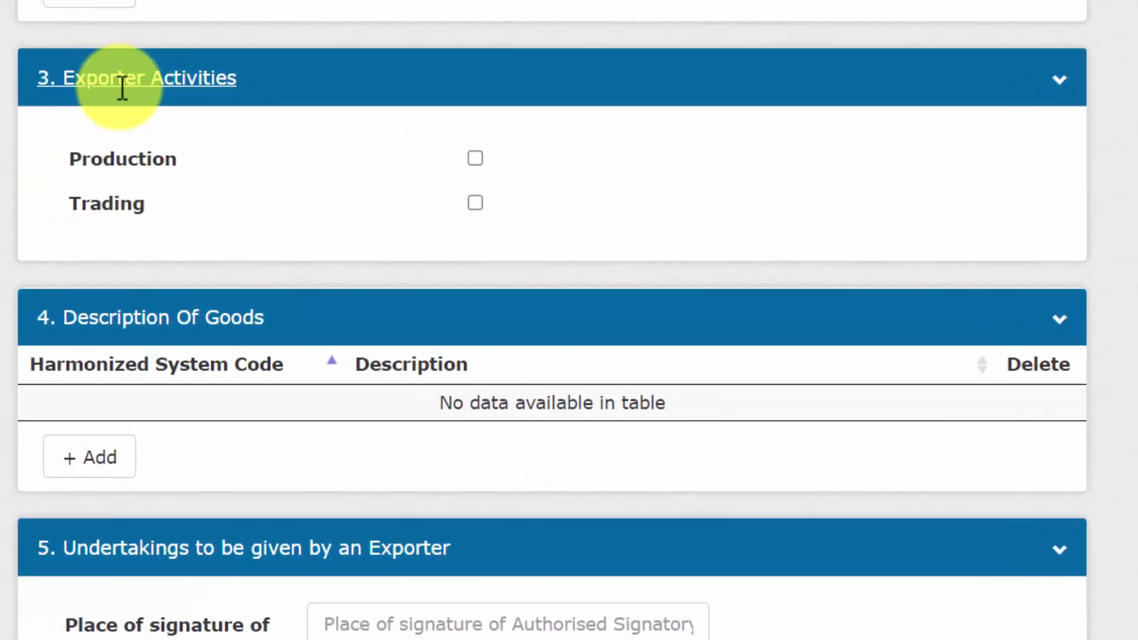
Mark both Production and Trading as the exporter's activities.
click(476, 157)
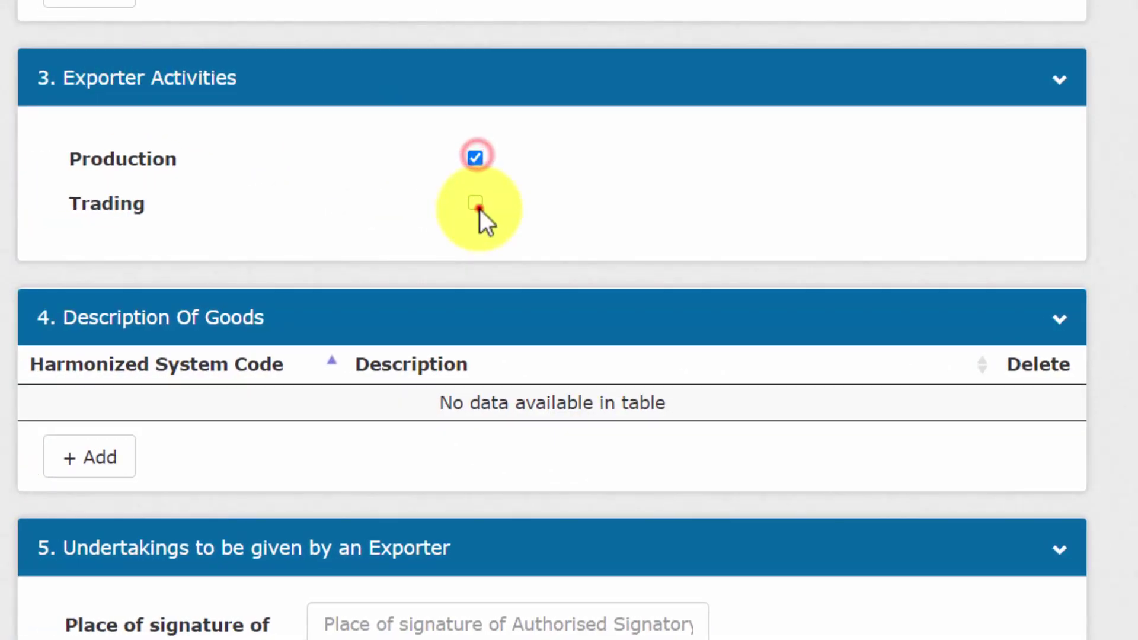
click(477, 206)
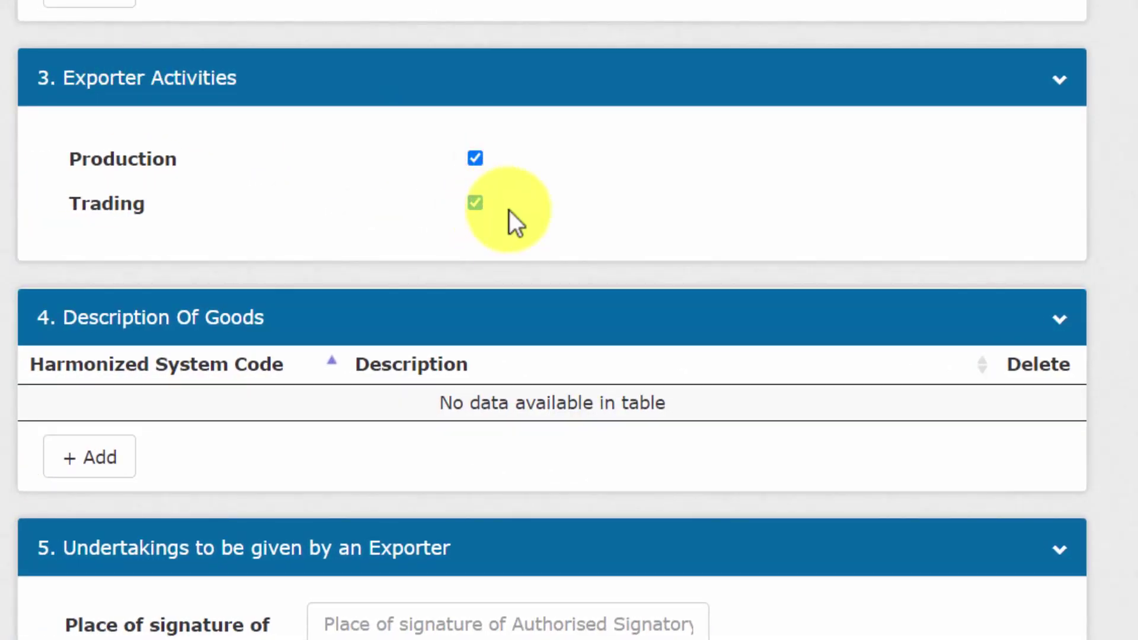
Search the goods codes for "garments" and add 6111, Babies' garments and clothing accessories, knitted or crocheted, to the description of goods.
scroll(474, 213, down, 5)
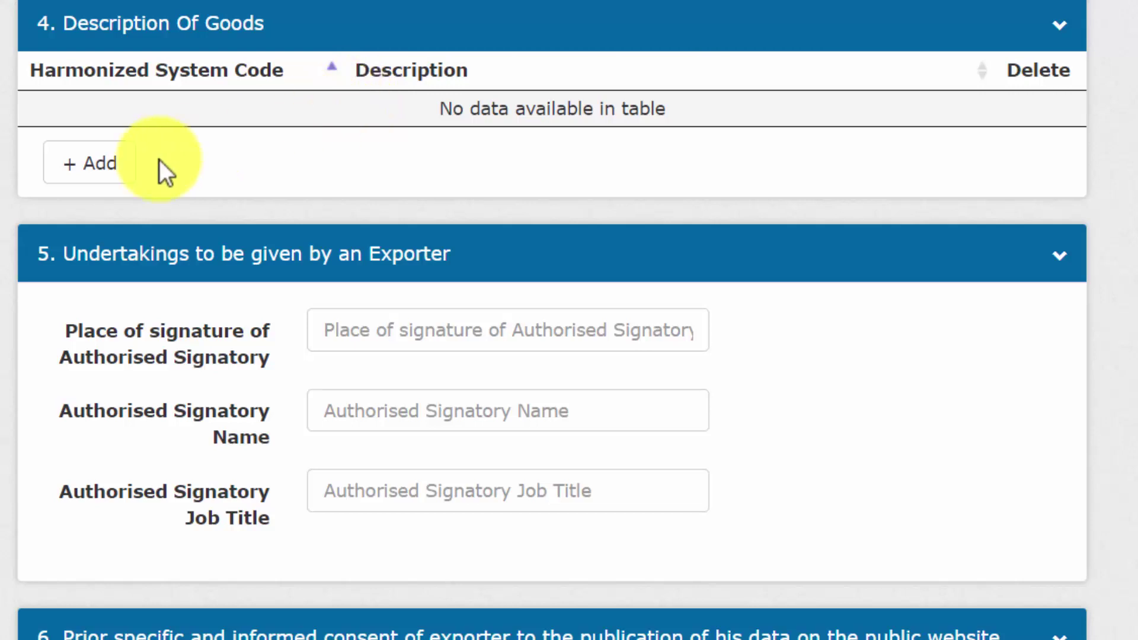
click(86, 174)
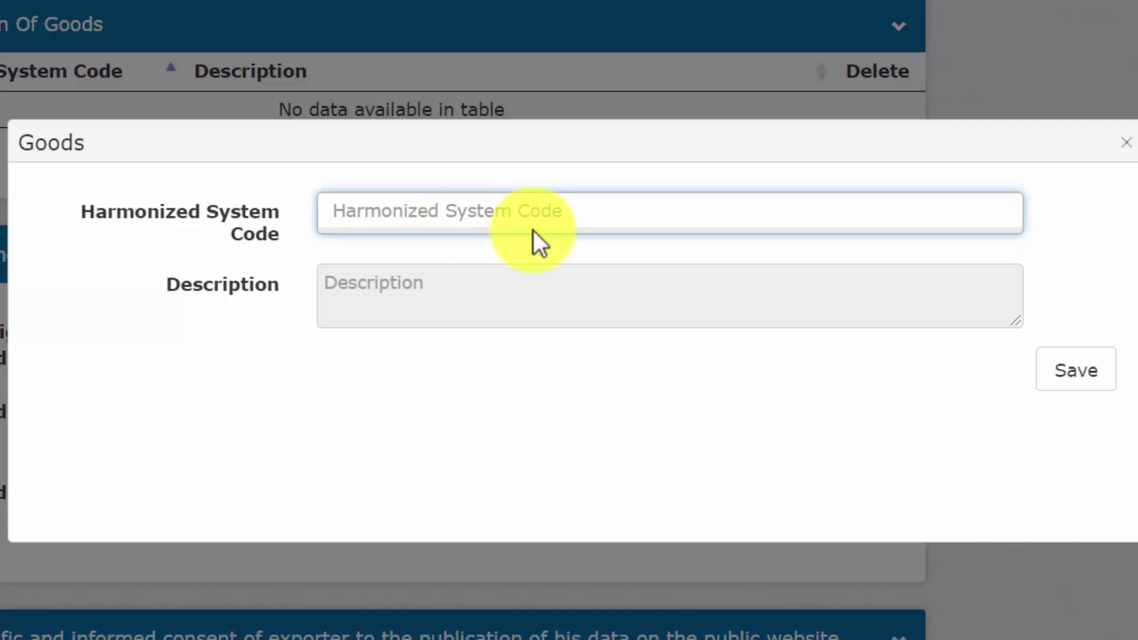
text(gar)
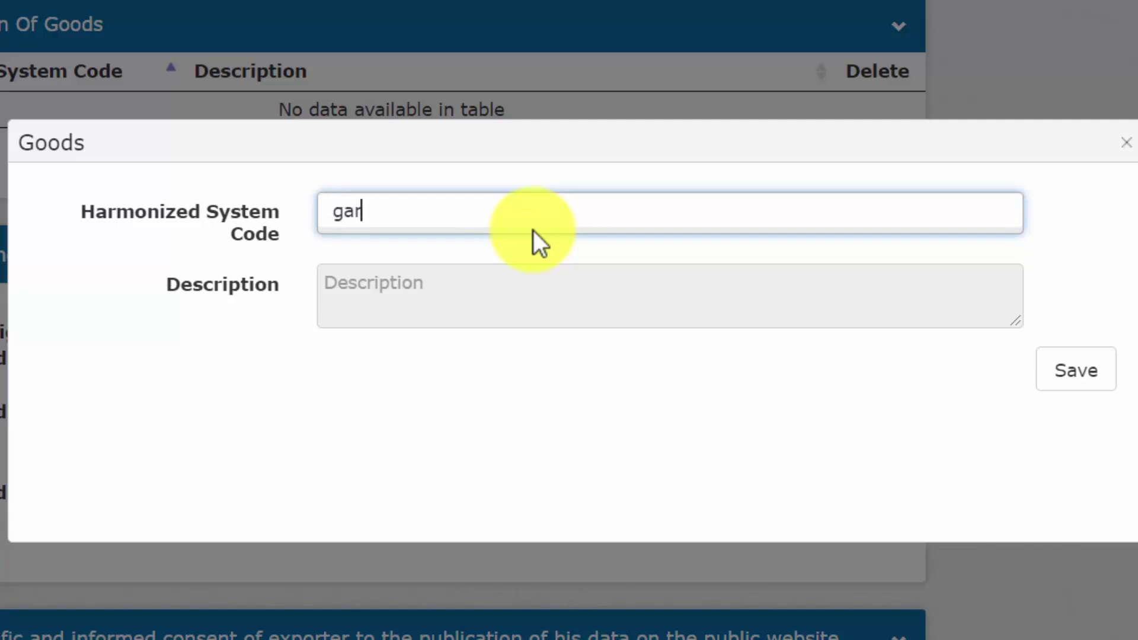
text(men)
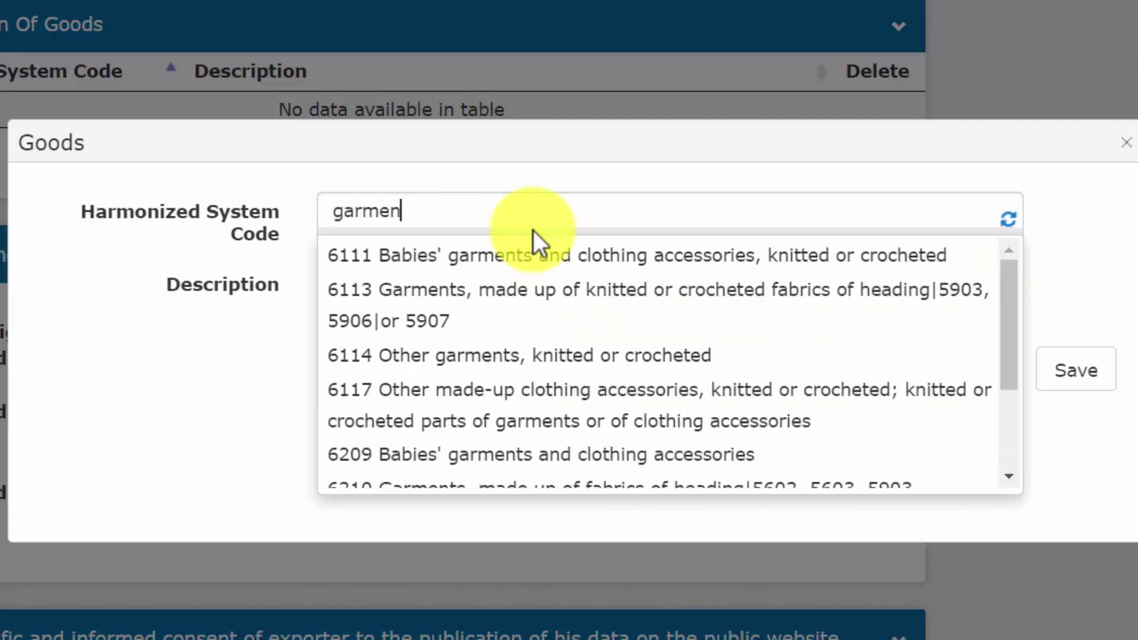
text(ts)
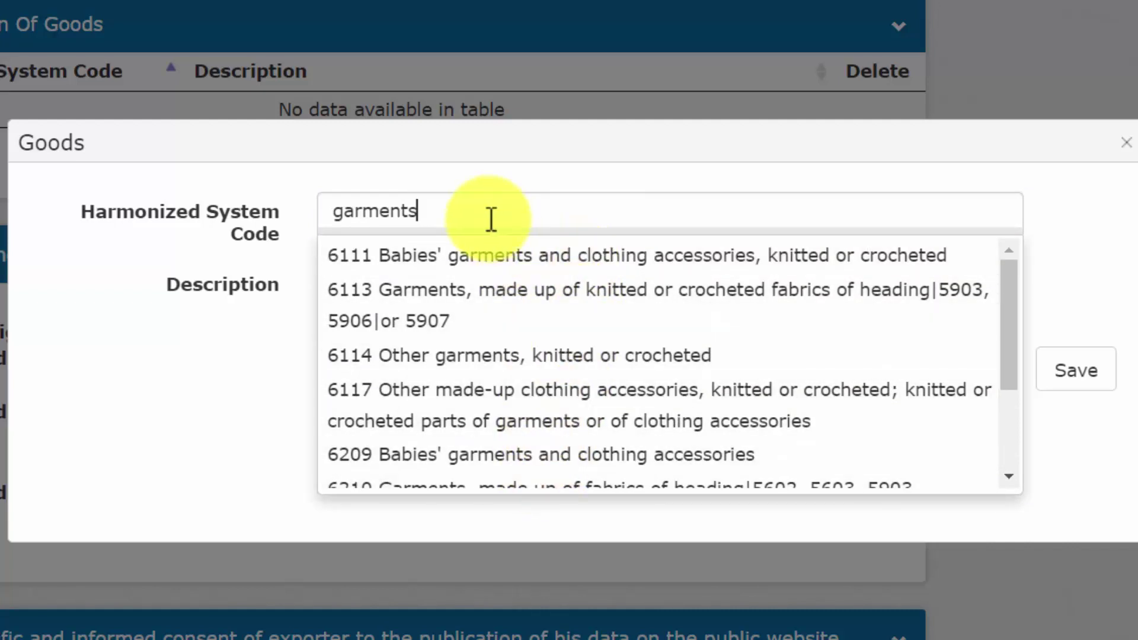
scroll(490, 433, down, 3)
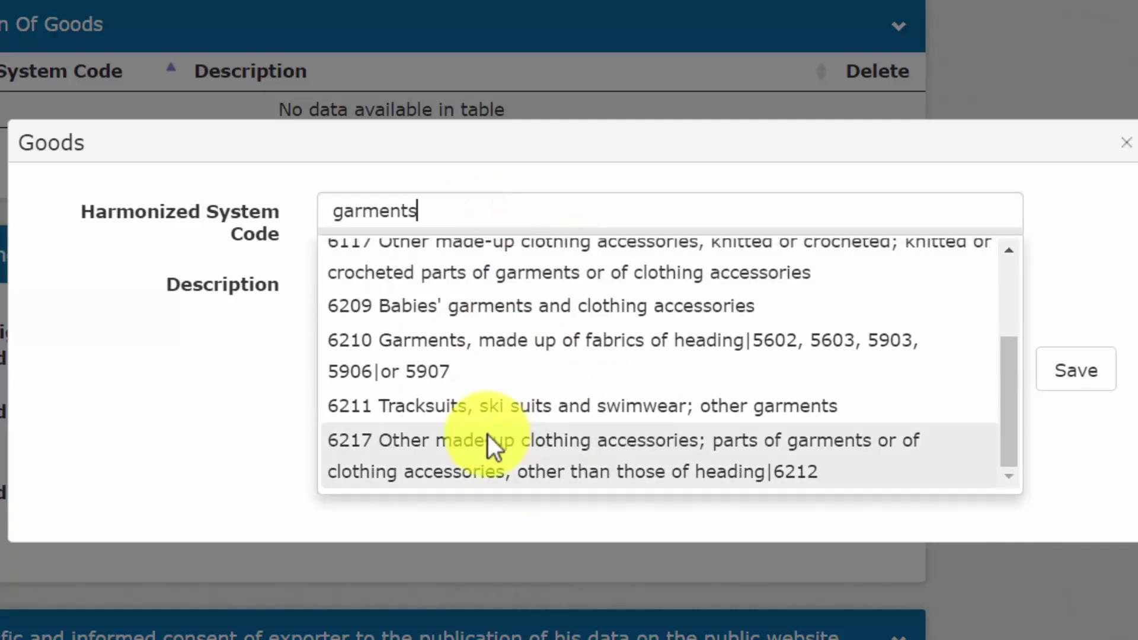
scroll(450, 364, up, 3)
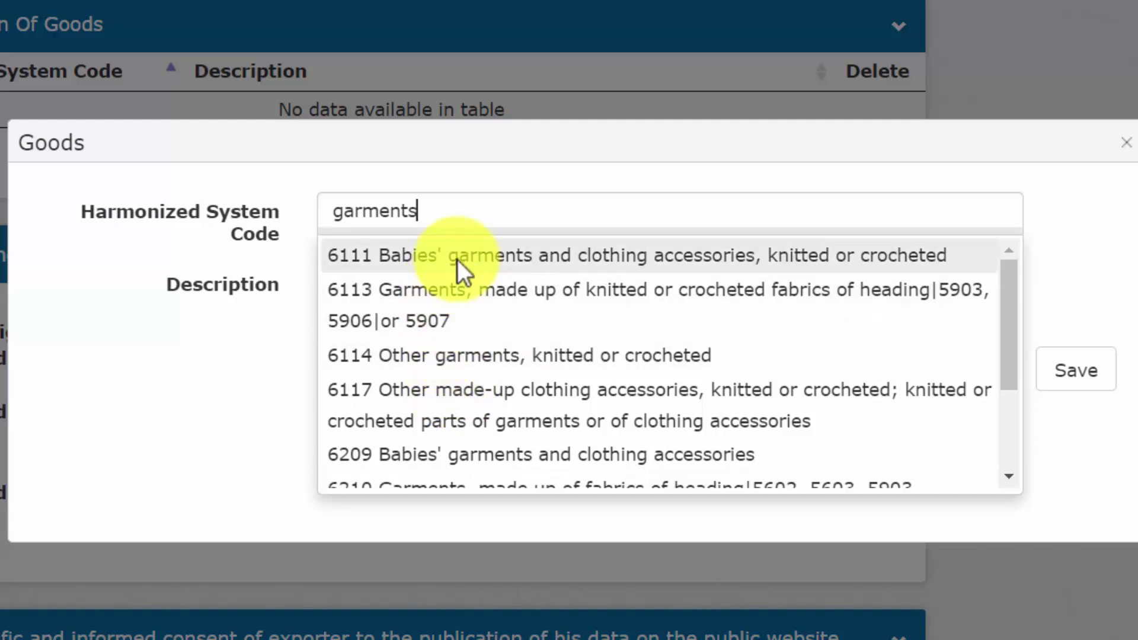
click(458, 256)
click(1067, 370)
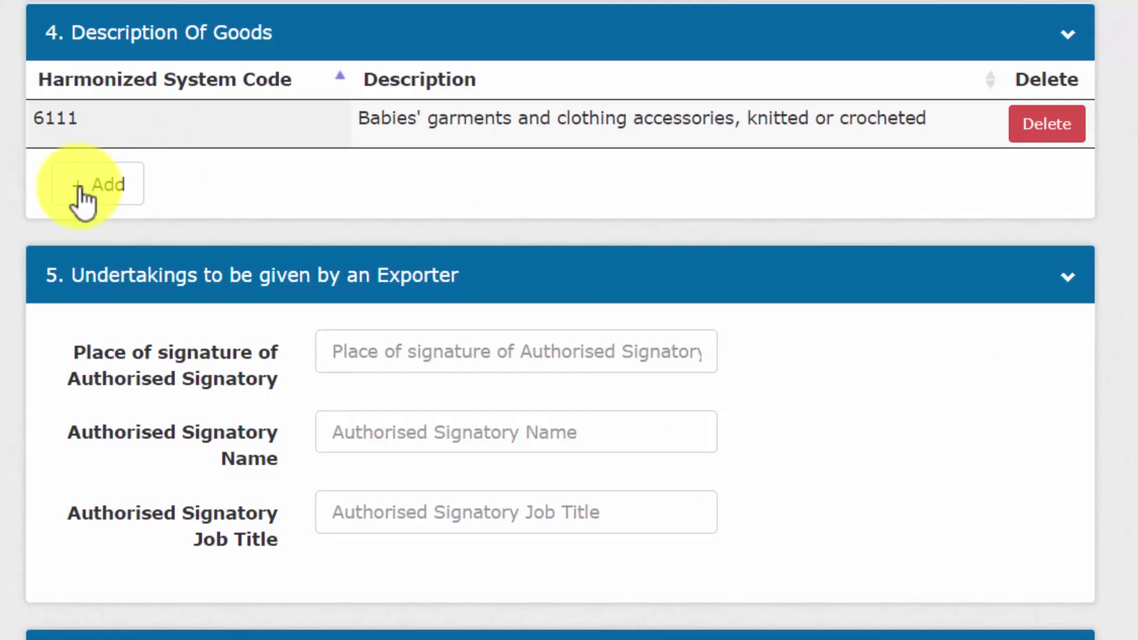
Add harmonized system code 6105, Men's or boys' shirts, knitted or crocheted, to the description of goods.
click(99, 185)
click(527, 212)
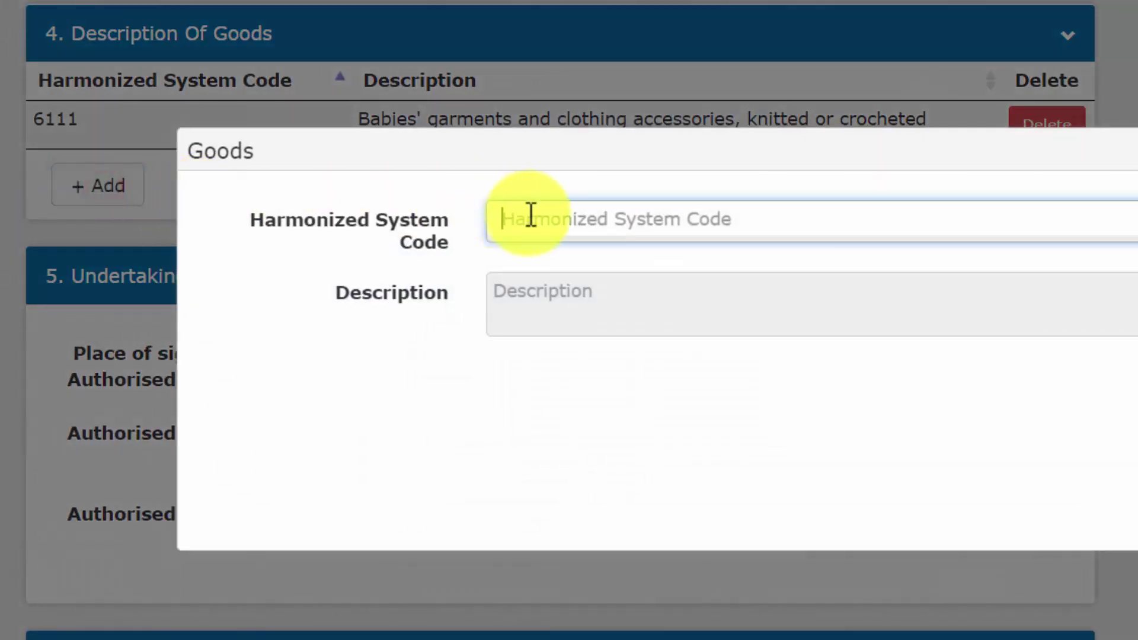
text(6105)
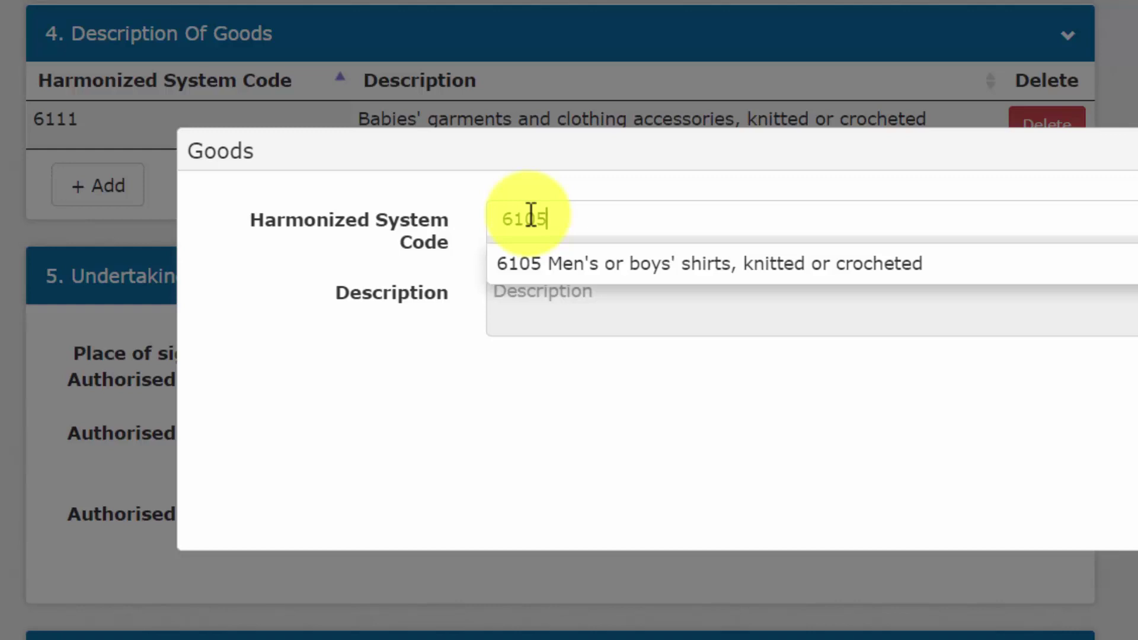
click(570, 271)
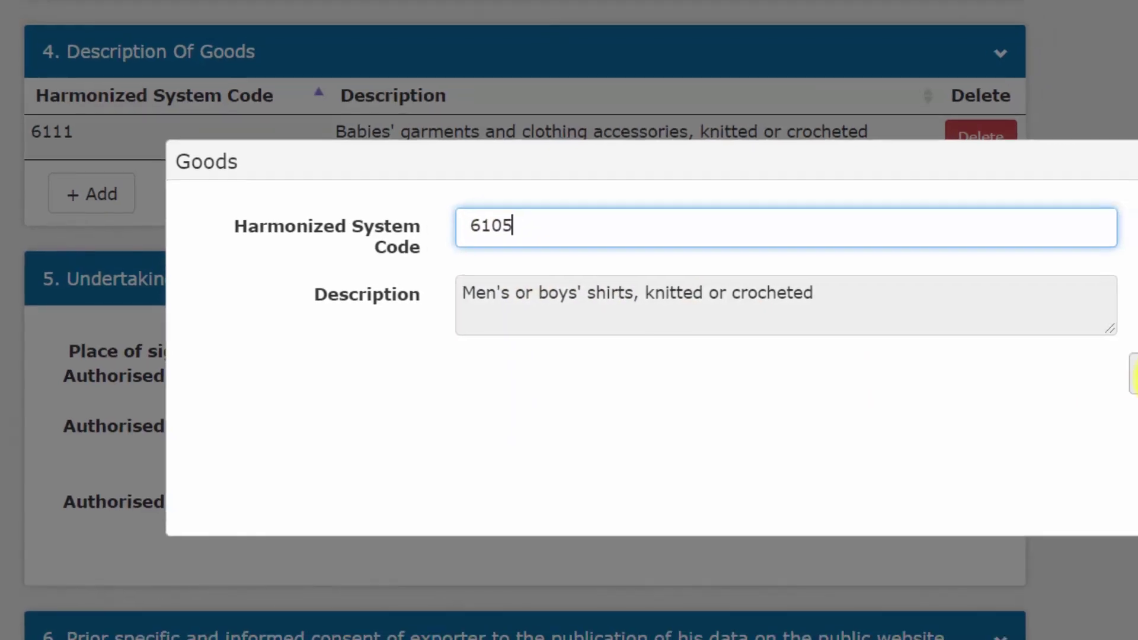
click(1133, 373)
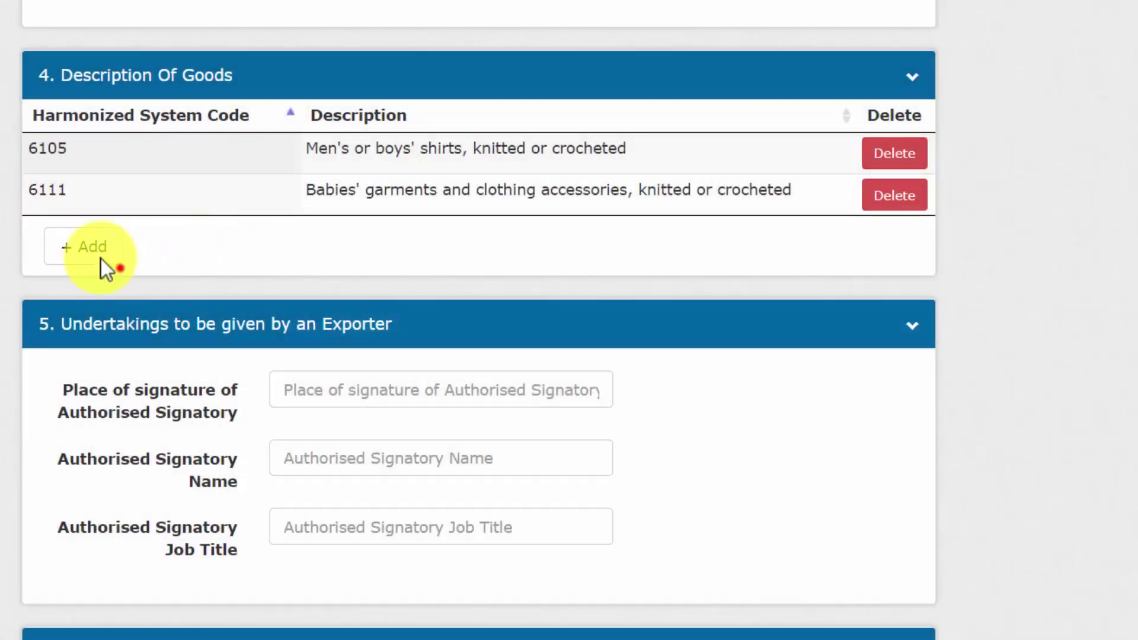
Look up codes starting with 25 and add 2500, Salt; sulphur; earths and stone; plastering materials, lime and cement, to the goods.
click(101, 259)
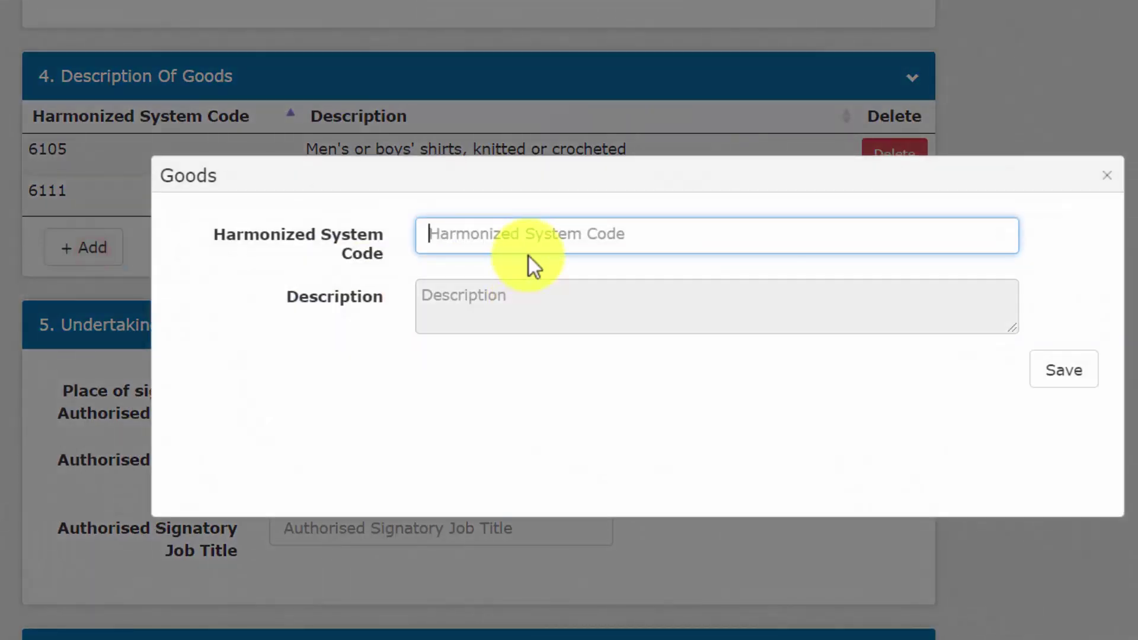
text(25)
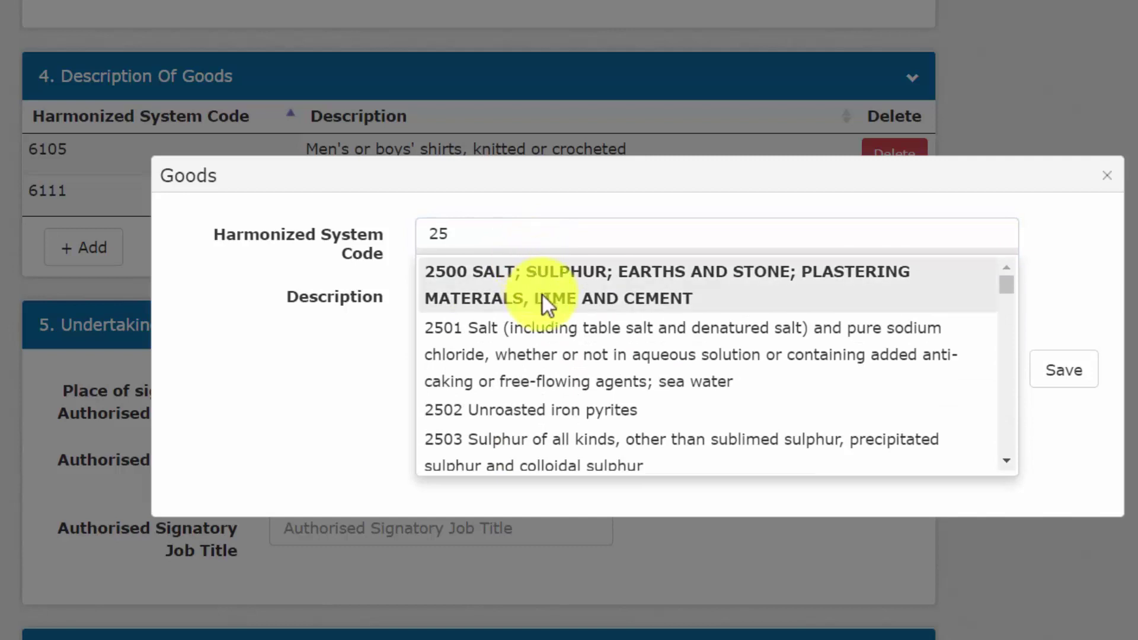
click(543, 292)
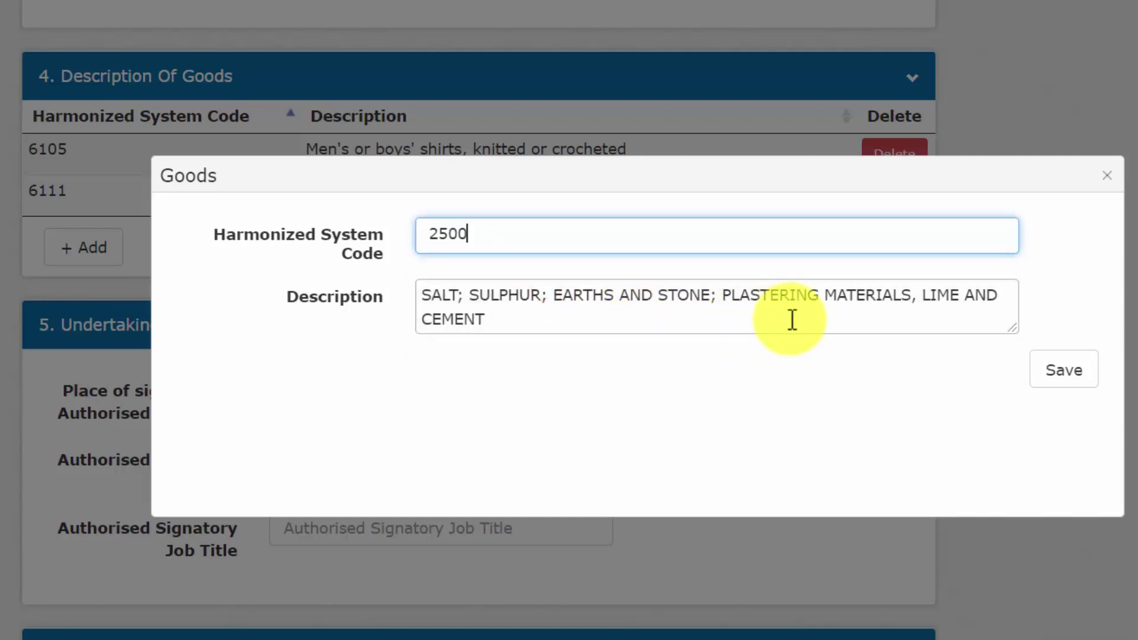
click(1079, 373)
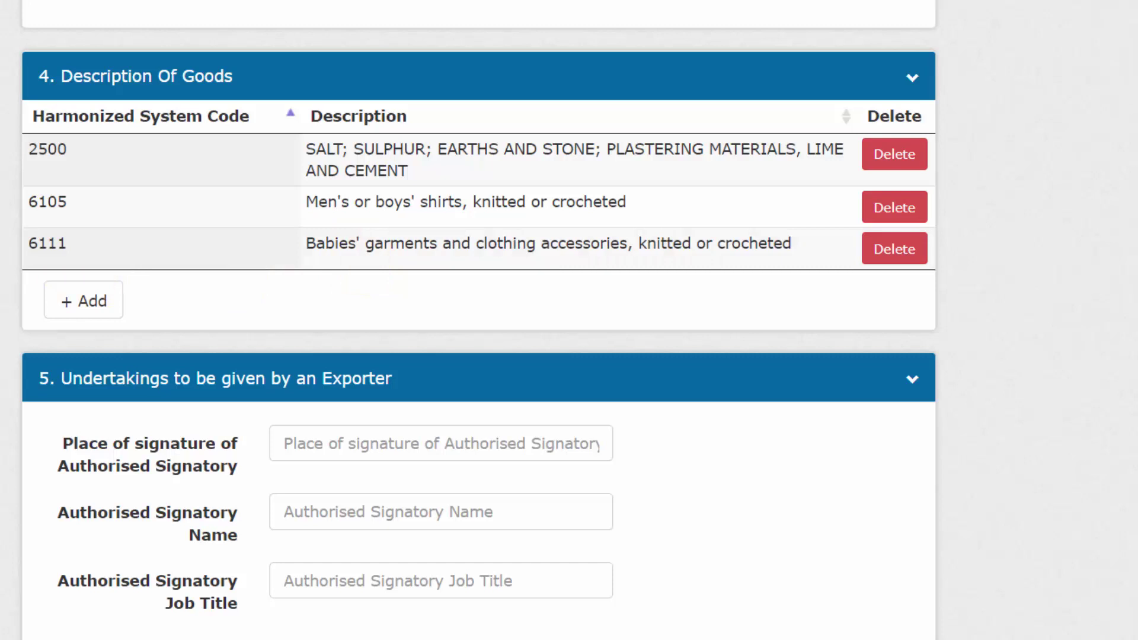
Indicate the exporter's consent to the publication of their data on the public website.
scroll(414, 243, down, 4)
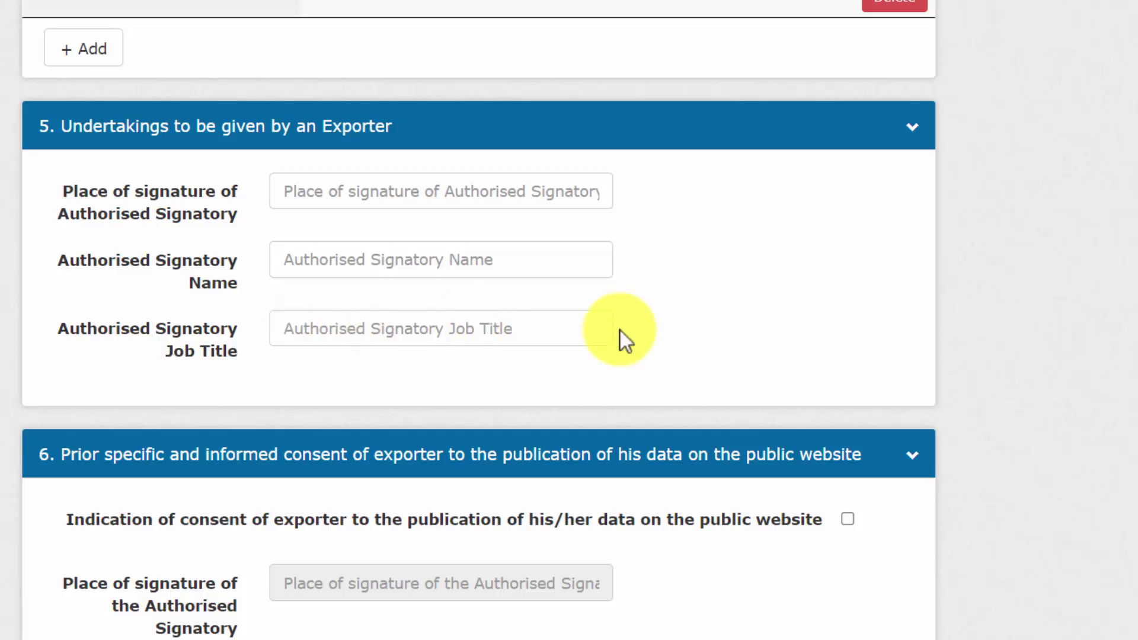
scroll(621, 332, down, 4)
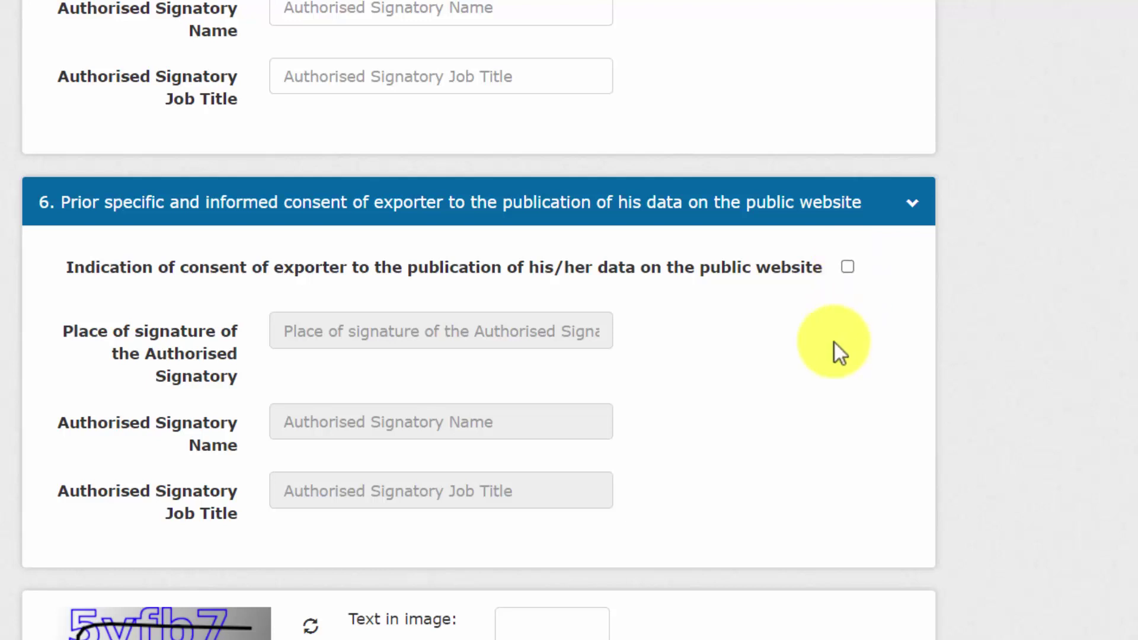
click(848, 268)
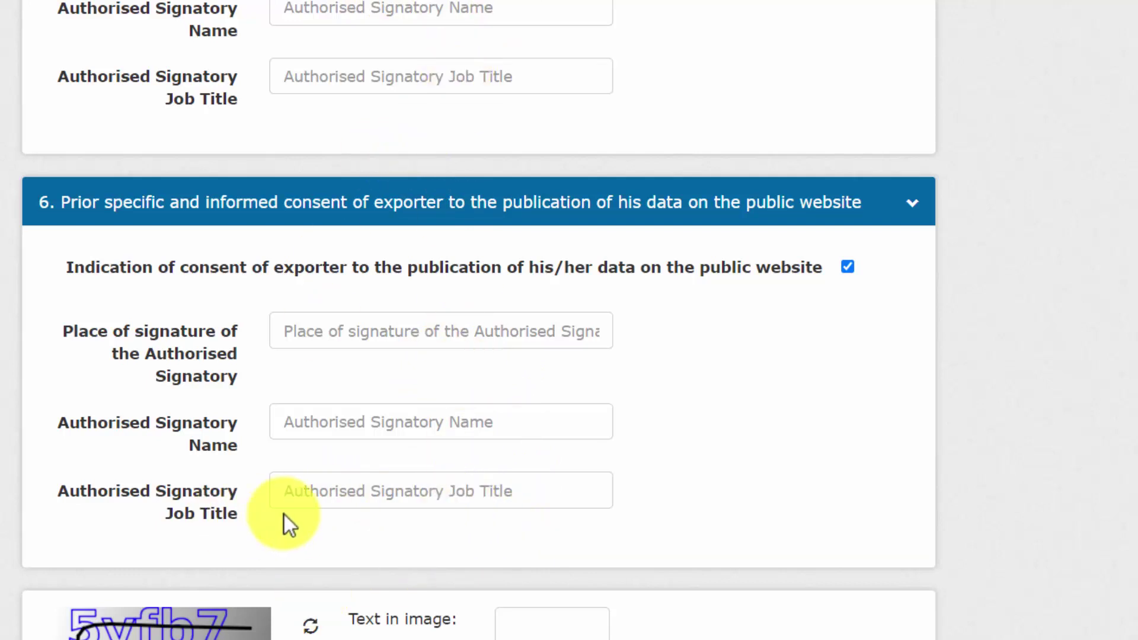
Examine the image text verification field and the final submission area, and look back over the form's earlier sections.
scroll(534, 498, down, 2)
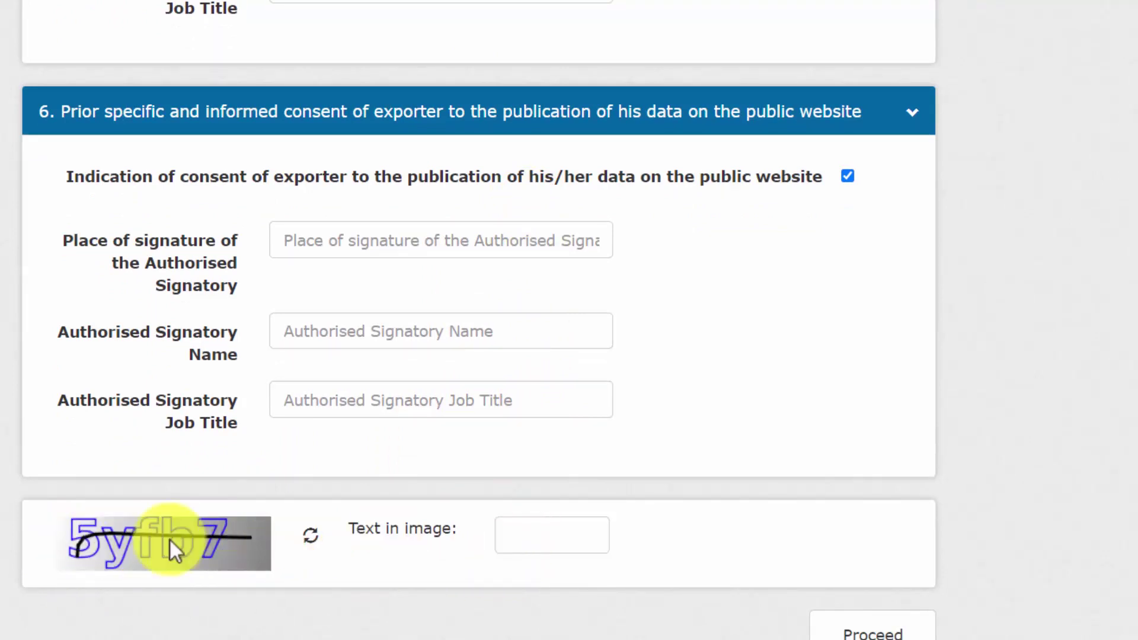
click(515, 535)
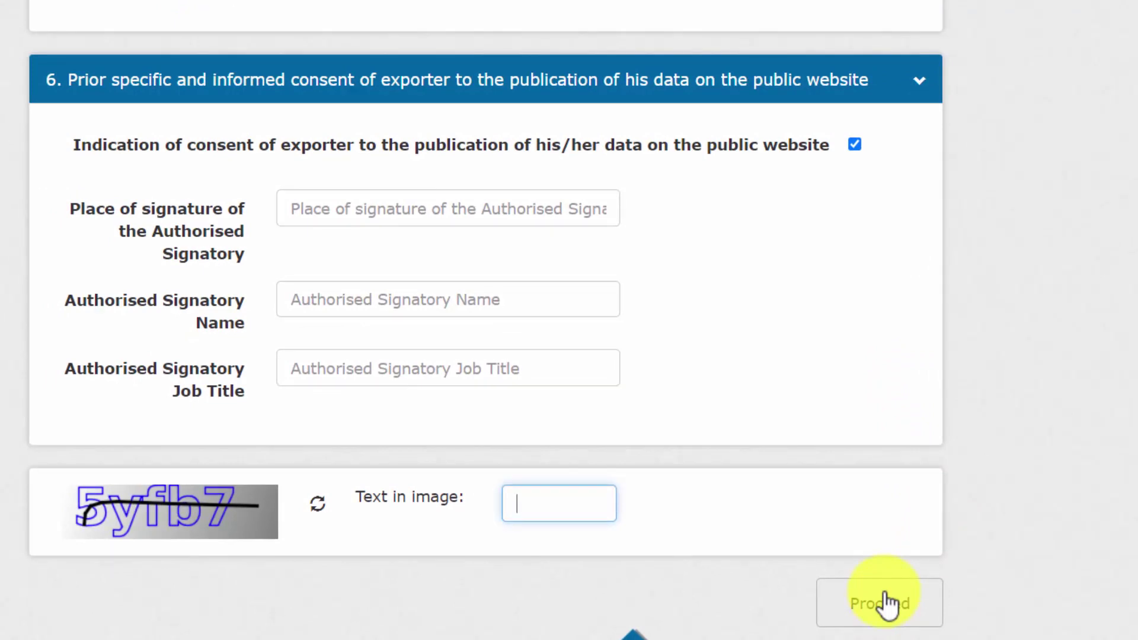
scroll(914, 502, up, 4)
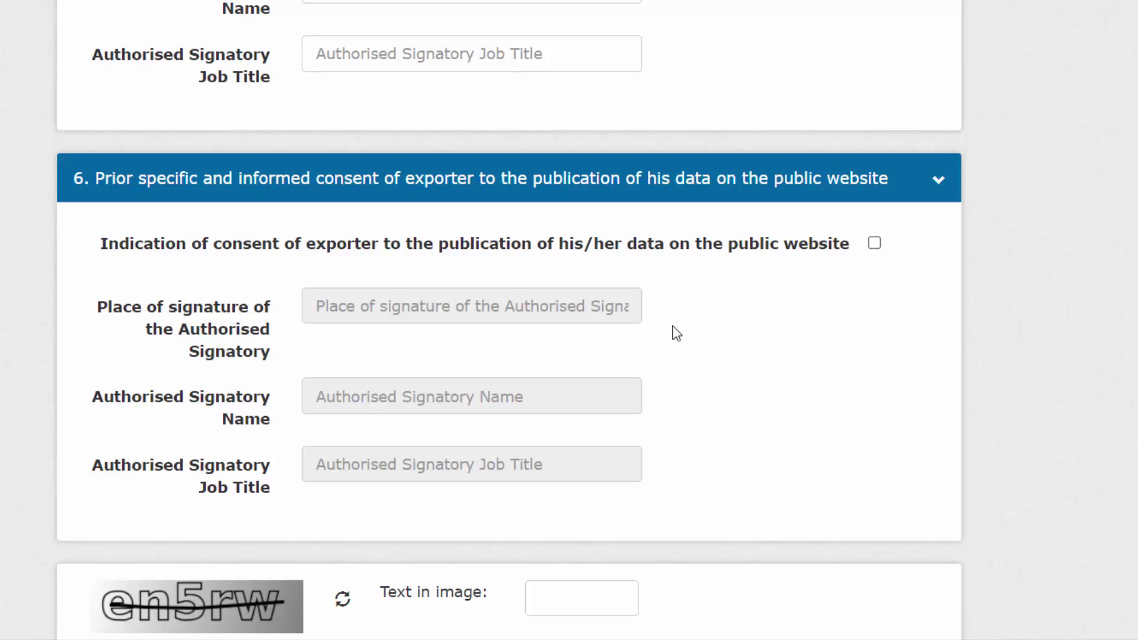
scroll(760, 78, up, 1)
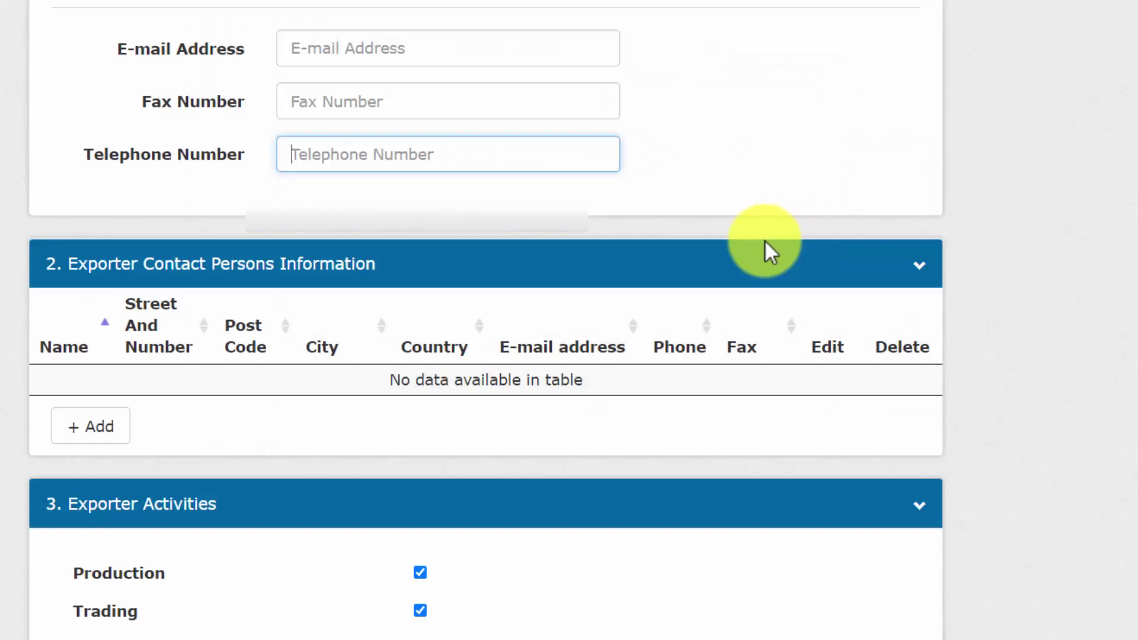
Switch to the Notepad list of required documents, read the Print Form entry, and look back over the REX form.
key(alt+Tab)
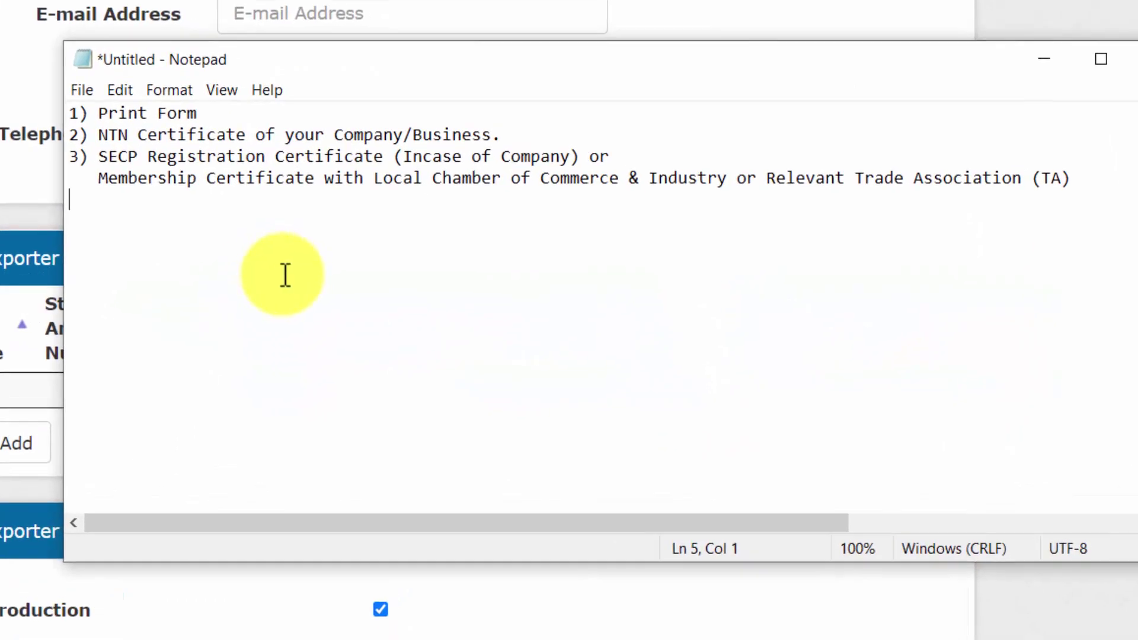
drag(205, 113, 40, 99)
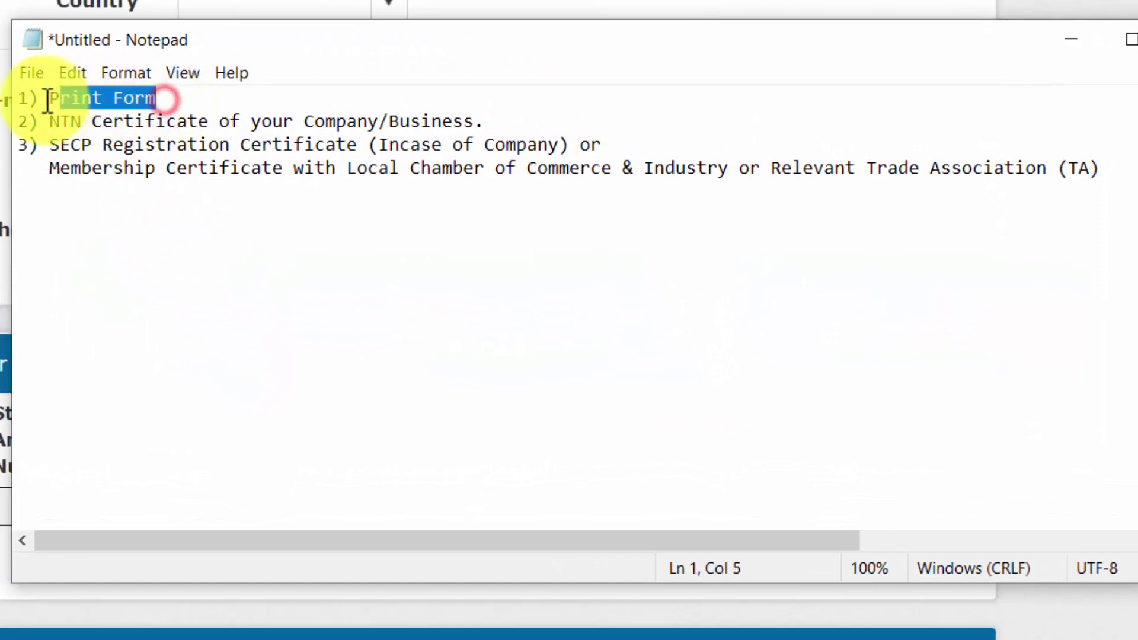
click(611, 623)
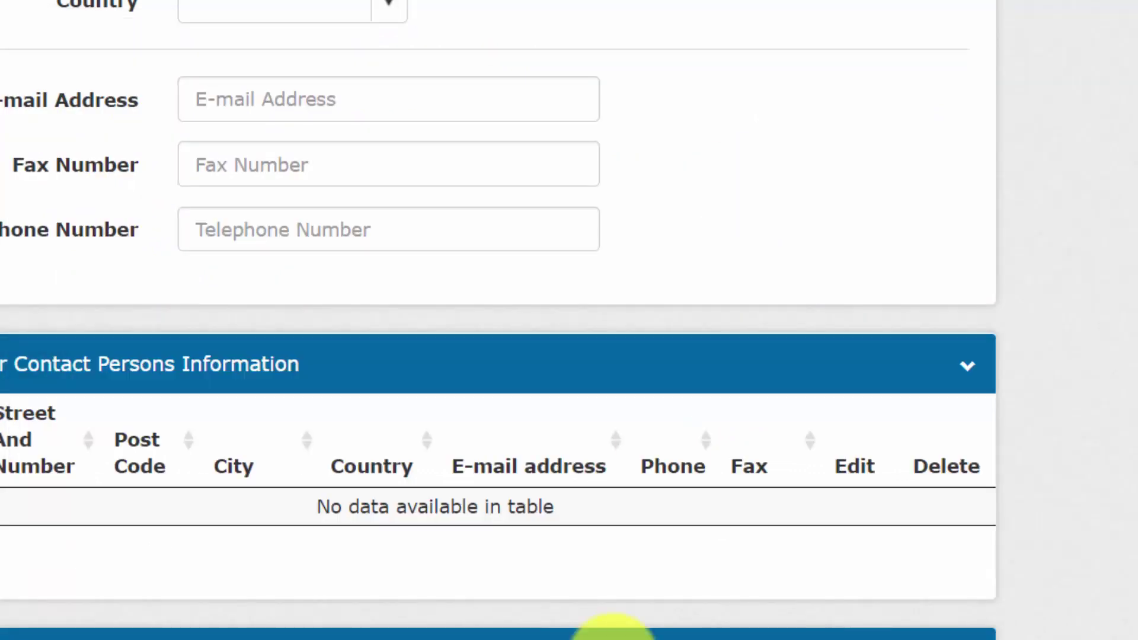
scroll(612, 325, up, 5)
scroll(613, 332, down, 10)
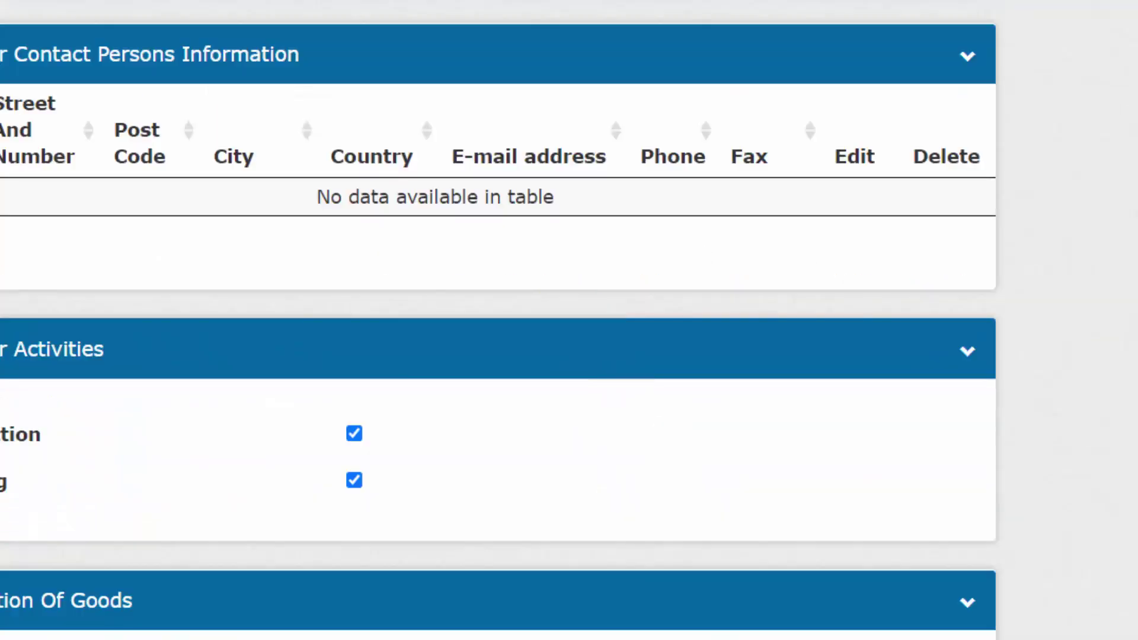
Return to the Notepad list and highlight the second requirement, the NTN Certificate of the company or business.
key(alt+Tab)
drag(49, 121, 233, 107)
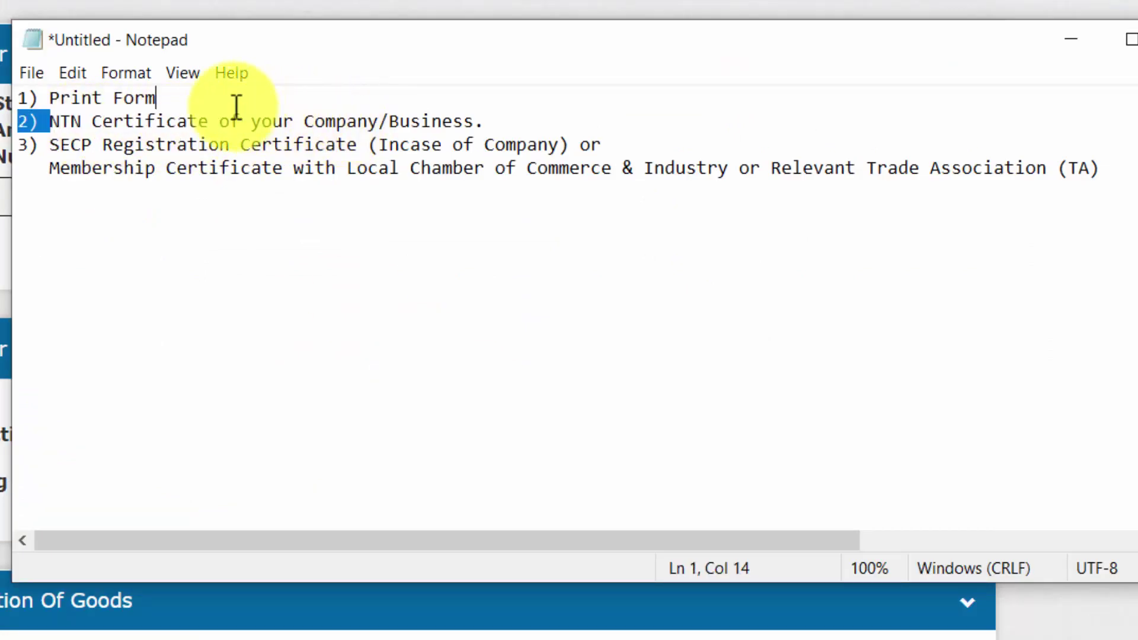
click(228, 121)
drag(49, 121, 482, 127)
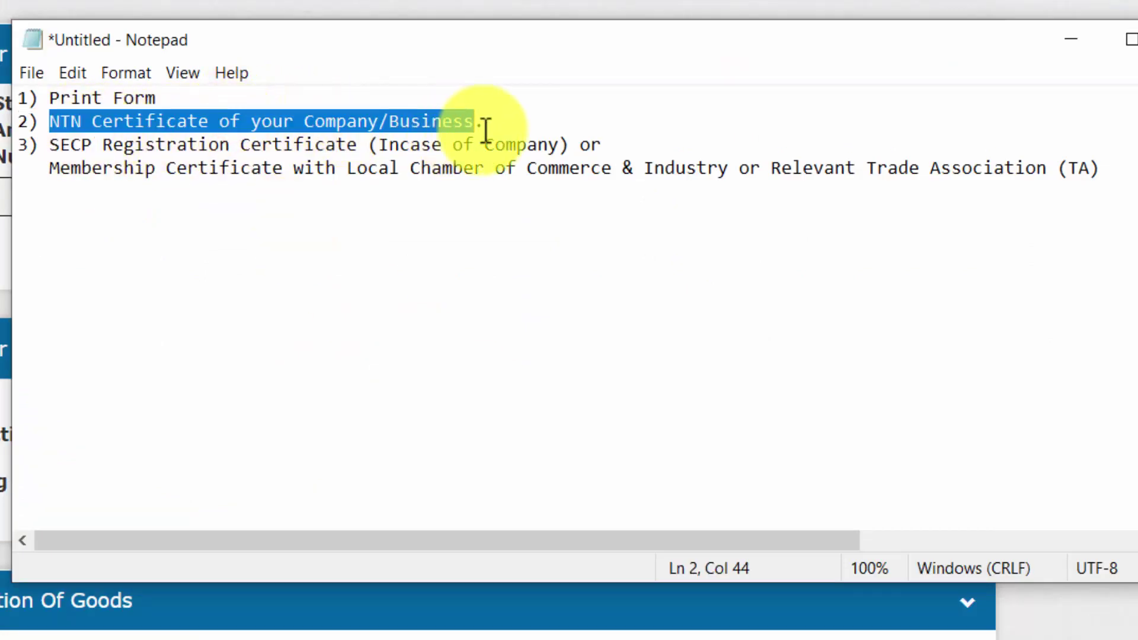
click(233, 203)
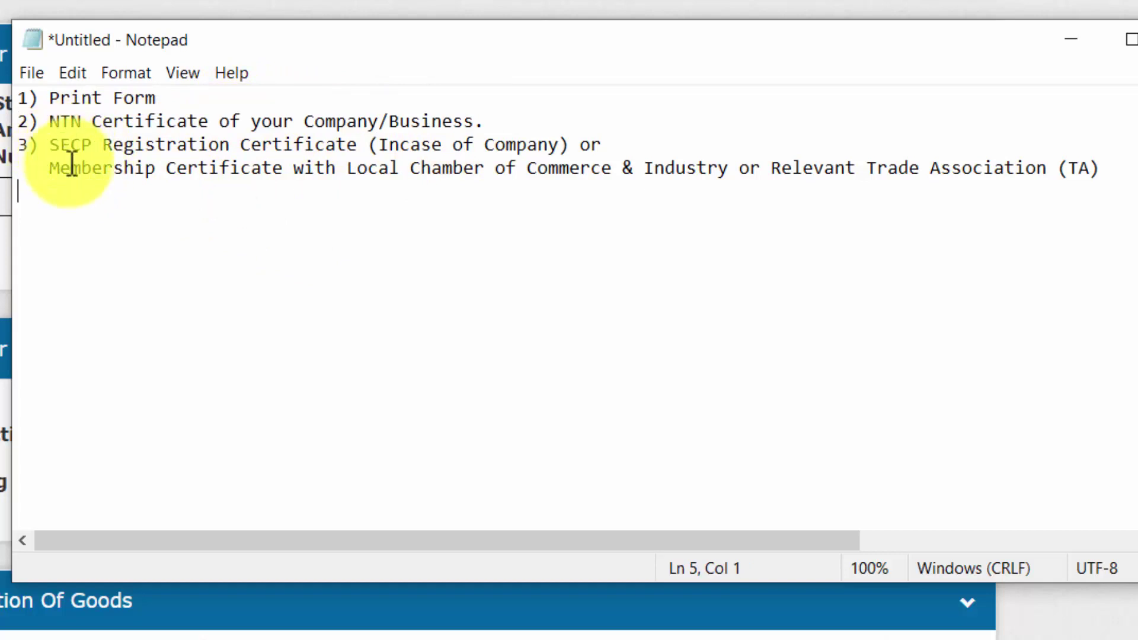
Review the third requirement in the list, highlighting the SECP Registration Certificate and the alternative chamber or trade association membership certificate.
drag(47, 144, 357, 145)
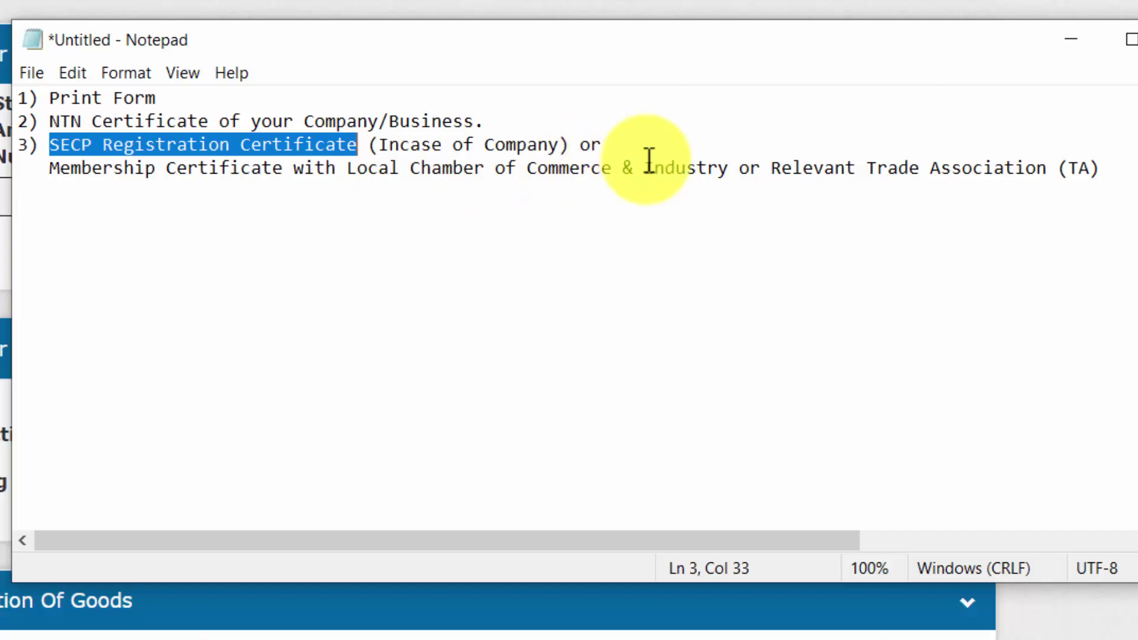
click(54, 182)
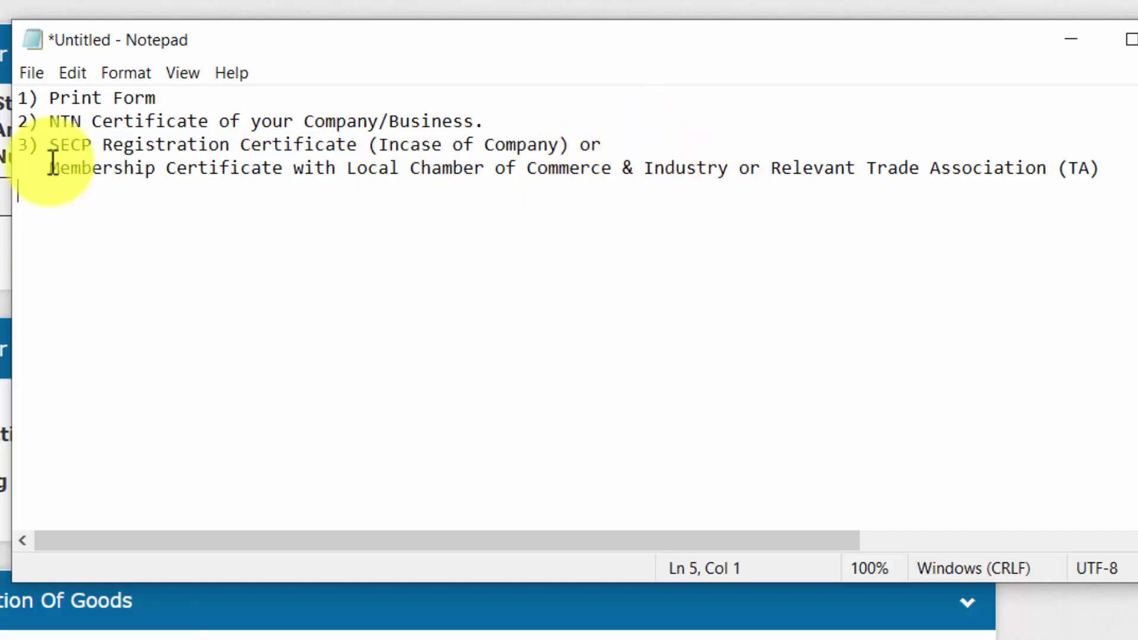
drag(50, 169, 379, 172)
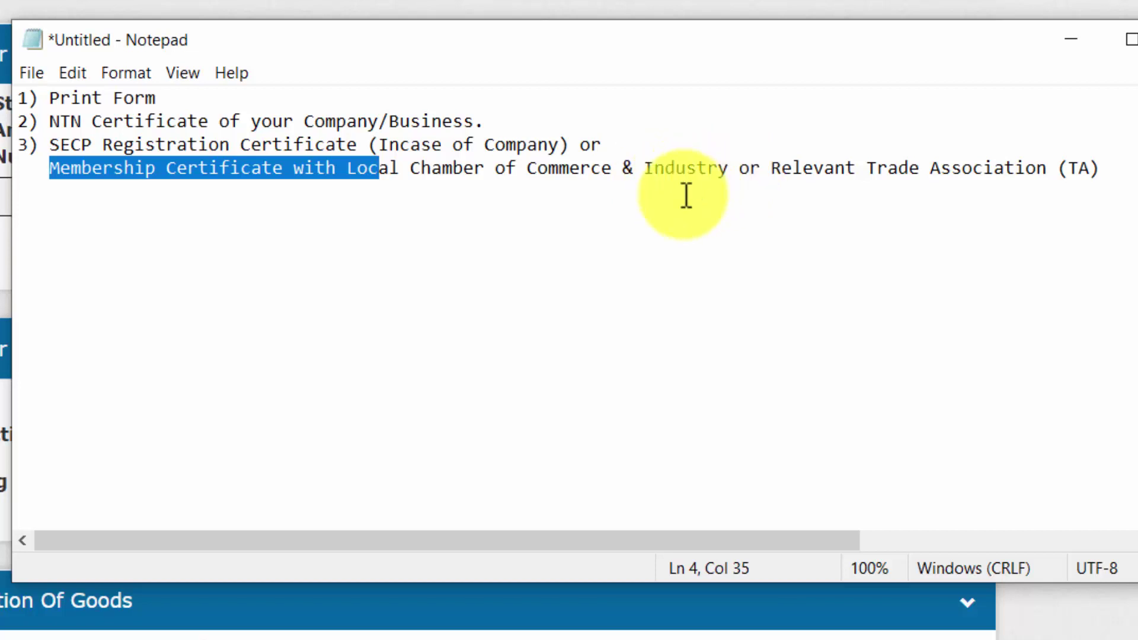
click(263, 233)
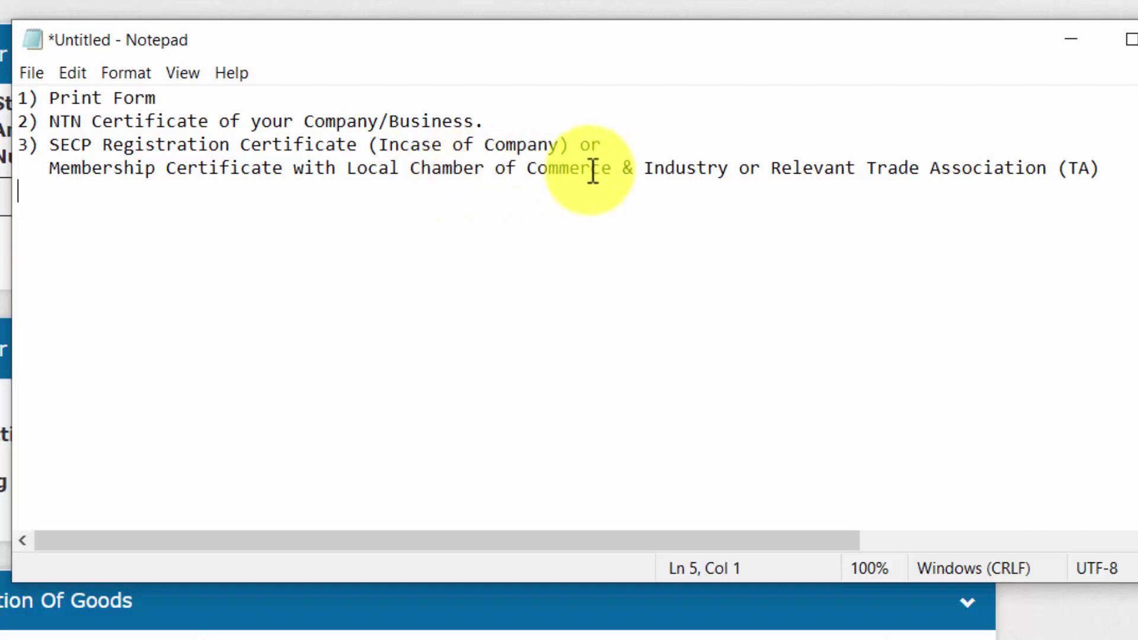
click(780, 173)
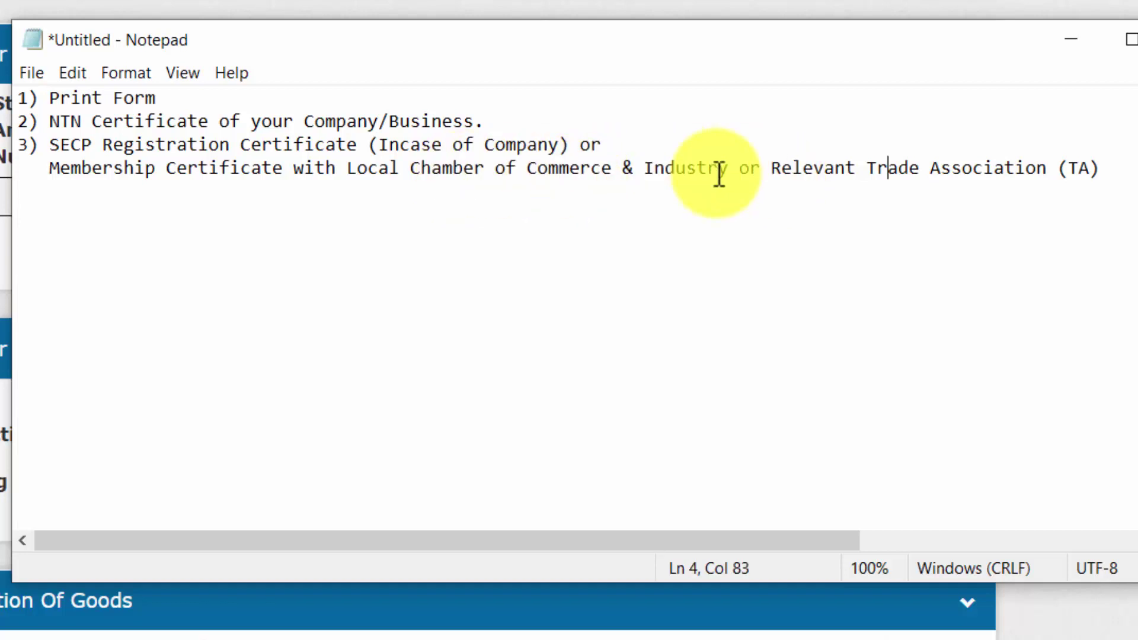
Highlight the Relevant Trade Association (TA) option in the third requirement of the document list.
click(770, 168)
drag(813, 170, 1065, 181)
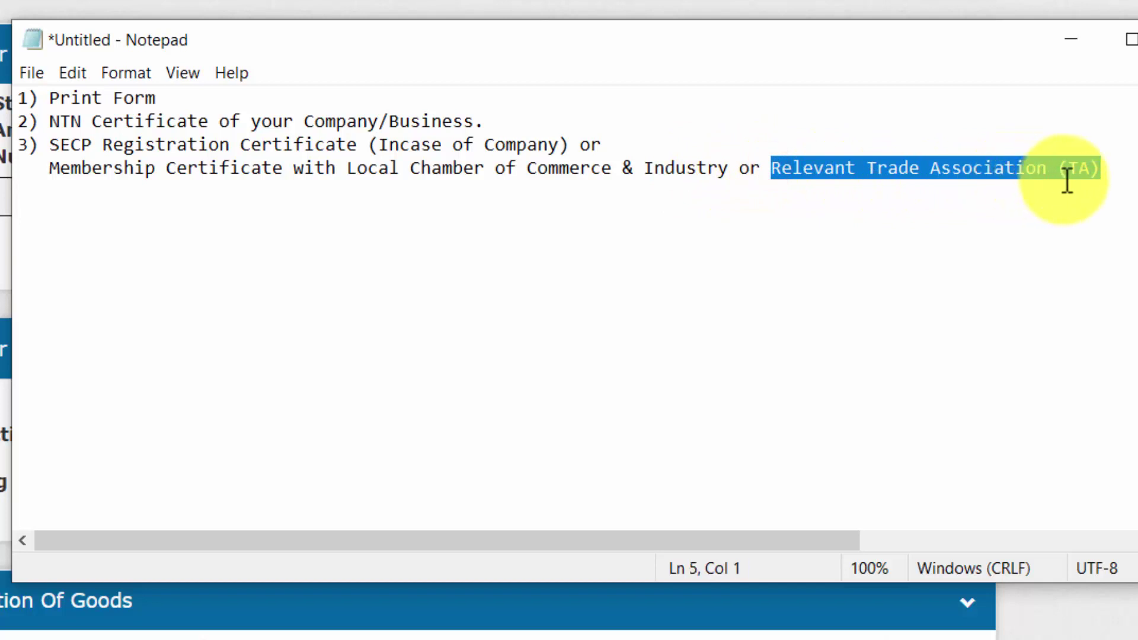
drag(771, 170, 1106, 177)
click(1027, 189)
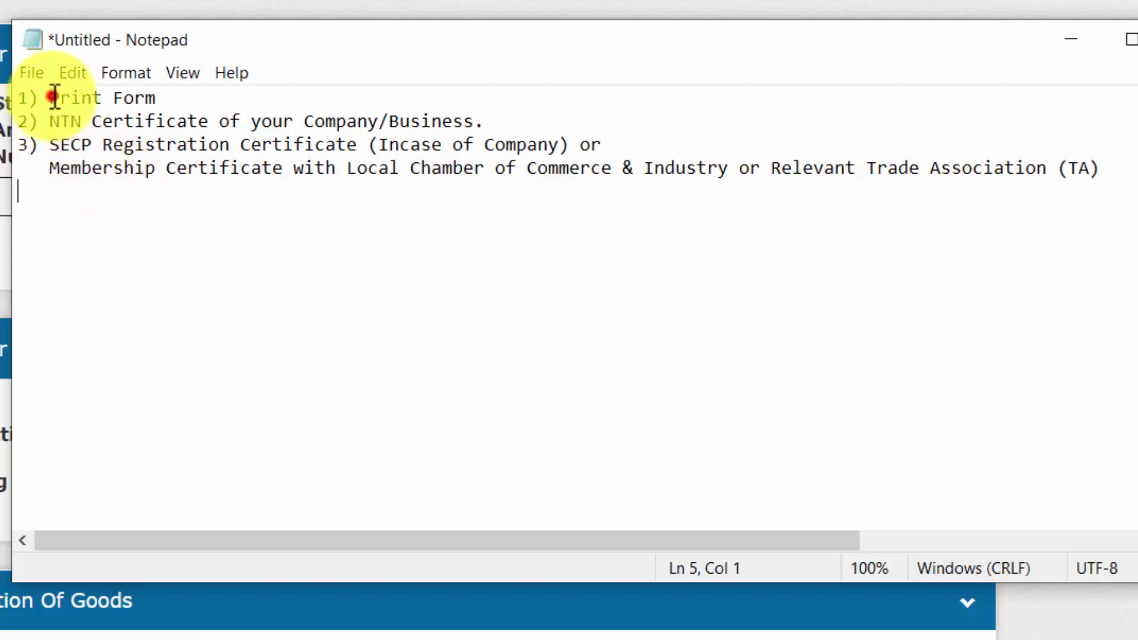
Recap the required documents by highlighting Print Form, NTN Certificate and SECP Registration Certificate in turn.
drag(54, 97, 175, 96)
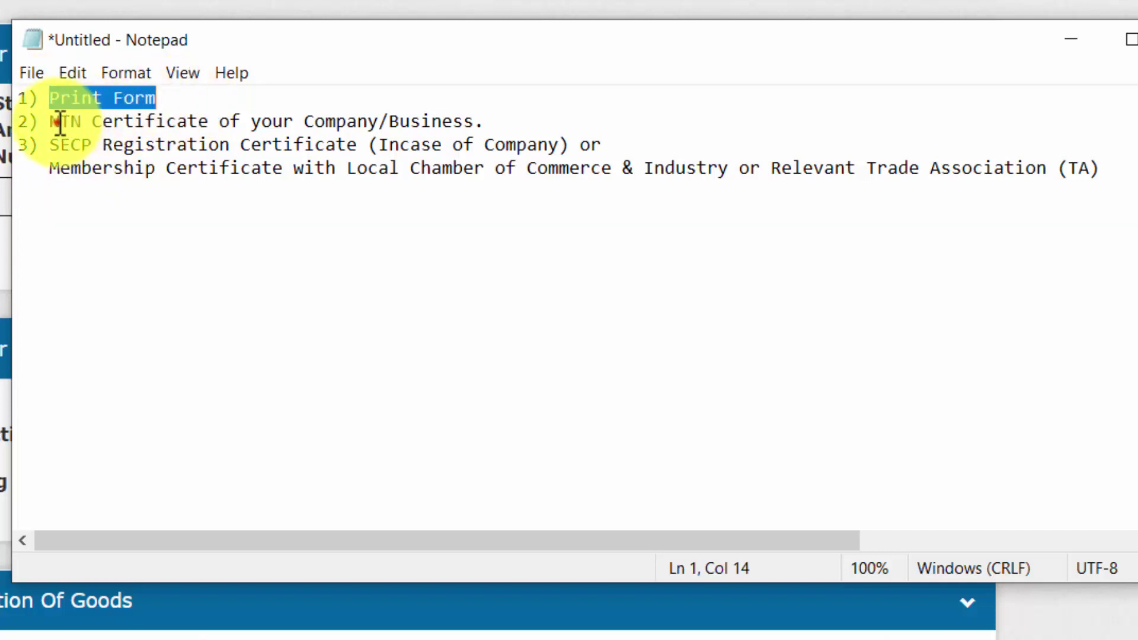
drag(57, 123, 208, 122)
click(53, 148)
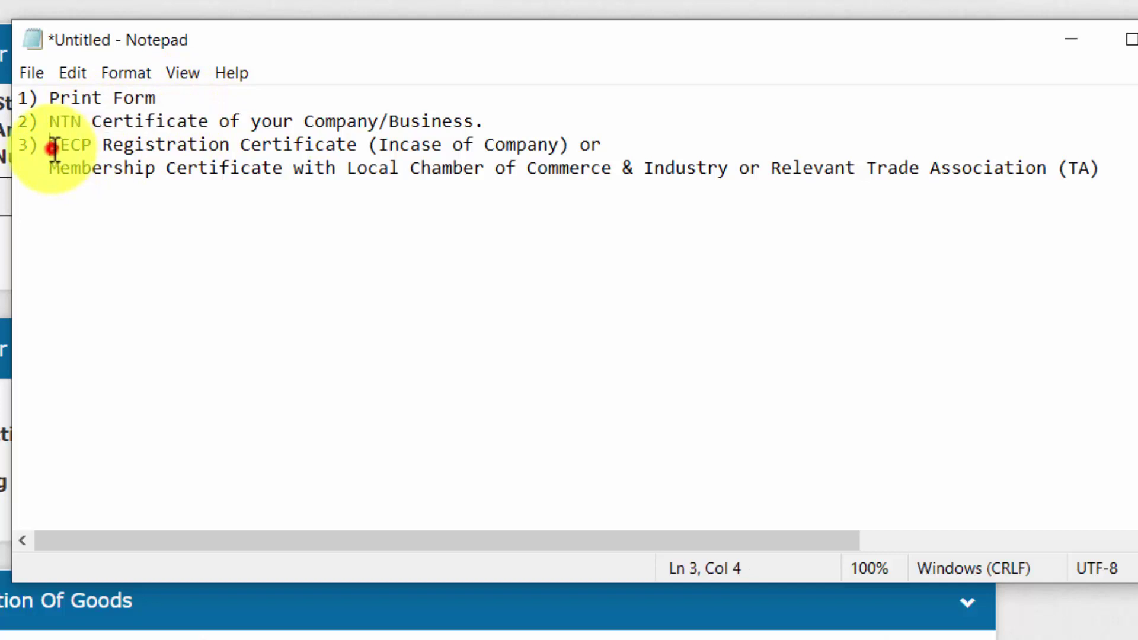
drag(53, 148, 337, 152)
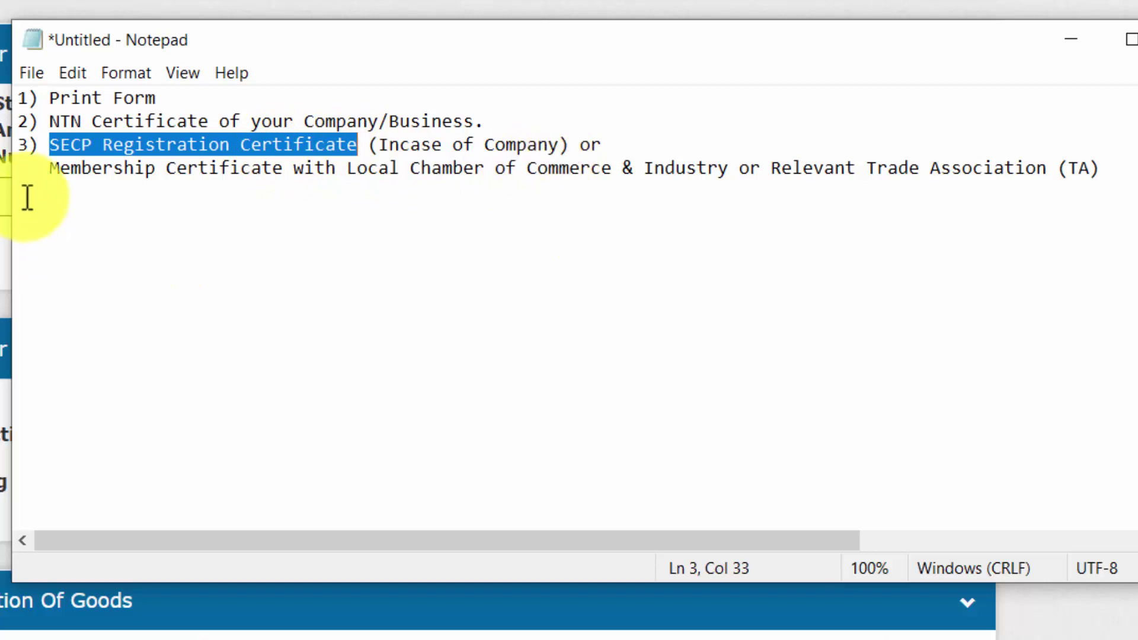
Highlight the Membership Certificate alternative with the Local Chamber of Commerce, and select the whole list of required documents.
drag(56, 173, 632, 178)
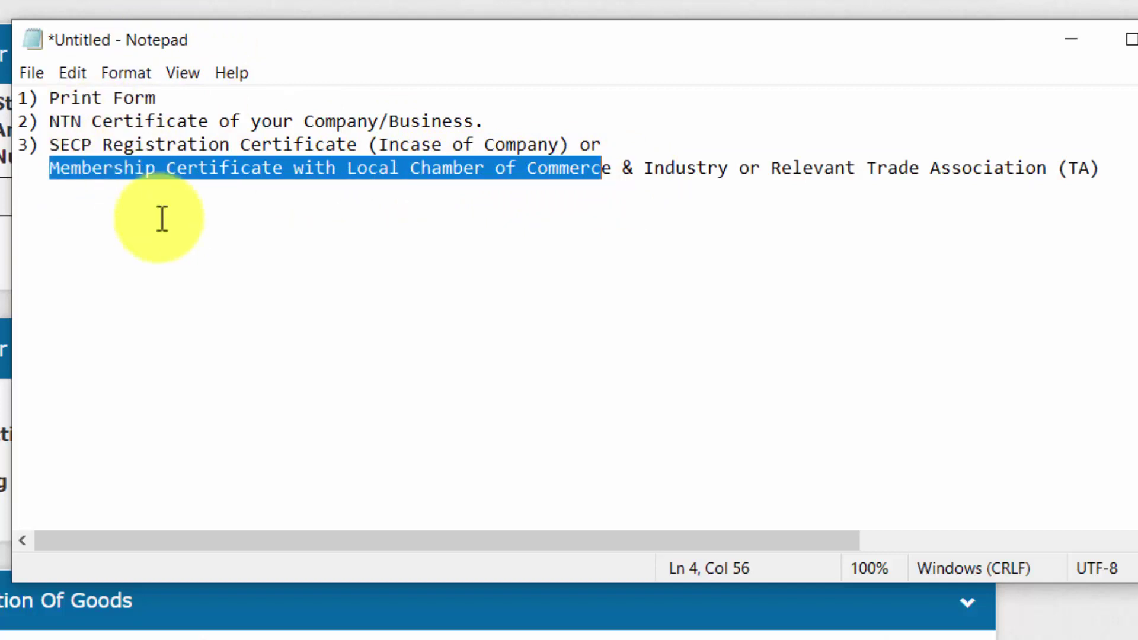
click(294, 242)
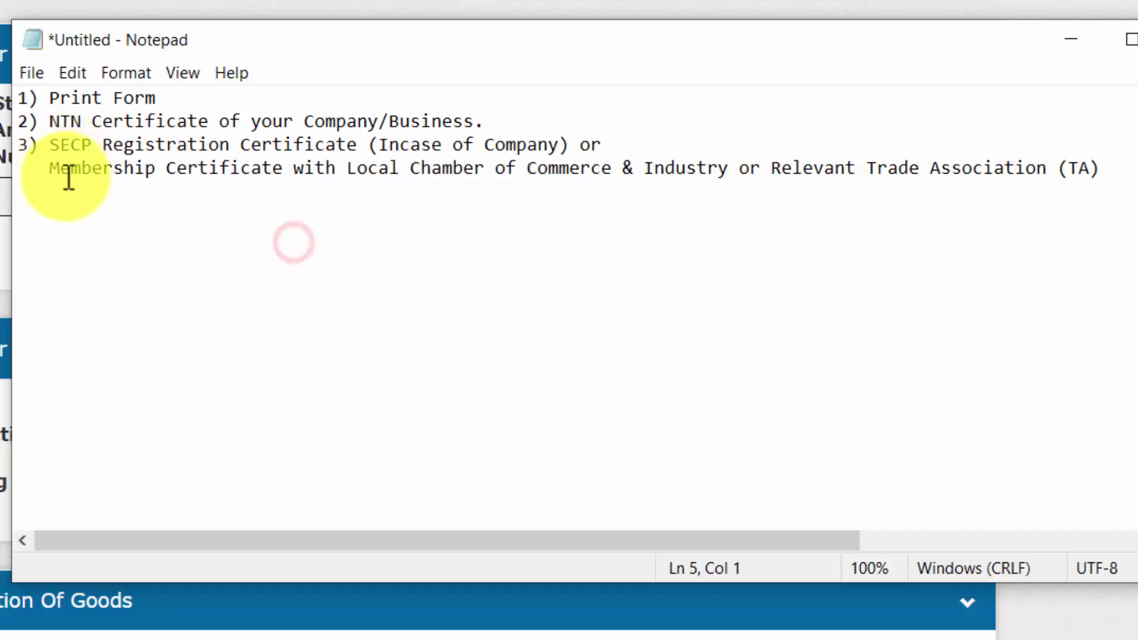
click(52, 169)
drag(54, 169, 605, 174)
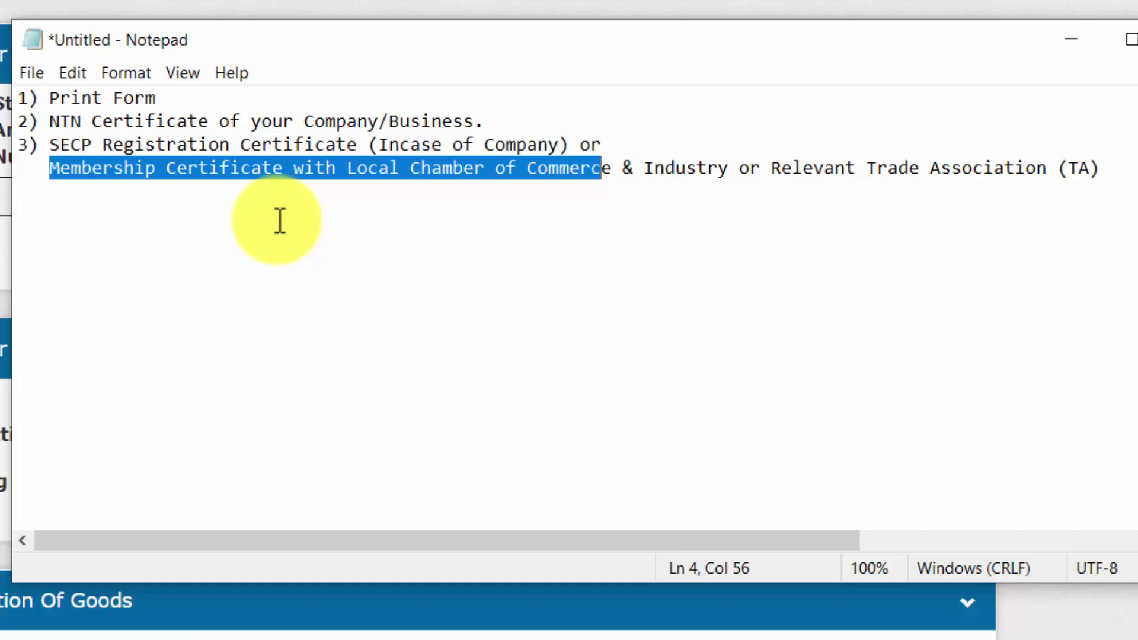
key(ctrl+a)
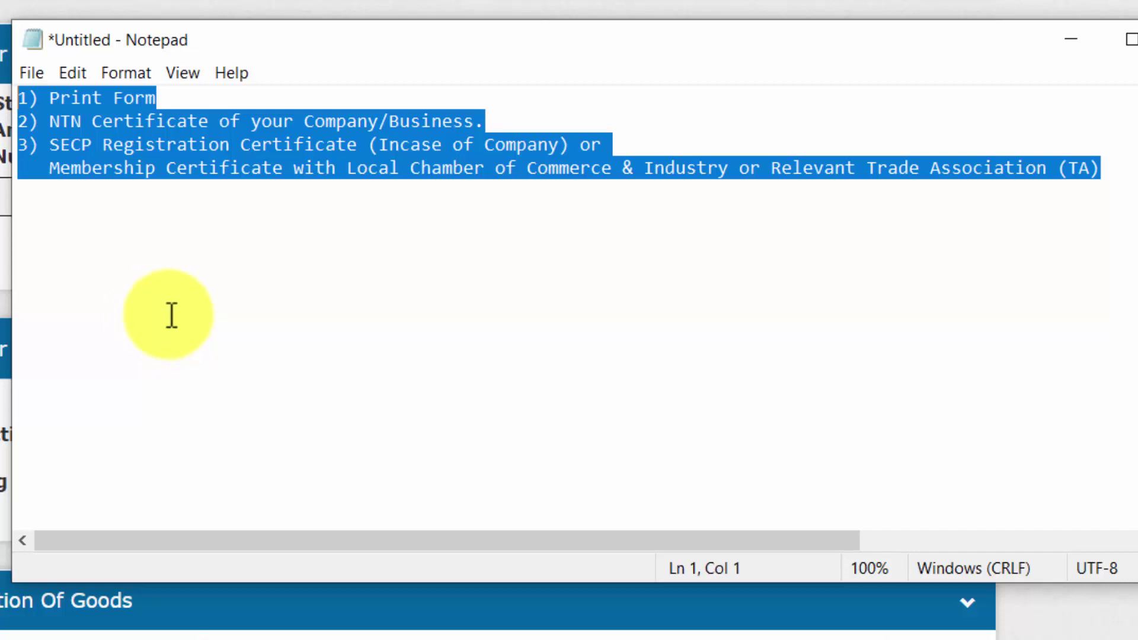
Bring up the Notepad note with the GSP/REX Facilitation Section's postal address and review its floor detail.
text(GSP/REX Facilitation Section, Trade Development Authority of Pakistan 5th Floor, Block A, Finance & Trade Centre P.O. Box No. 1293, Shahrah-e-Faisal, Karachi 75200 Pakistan.)
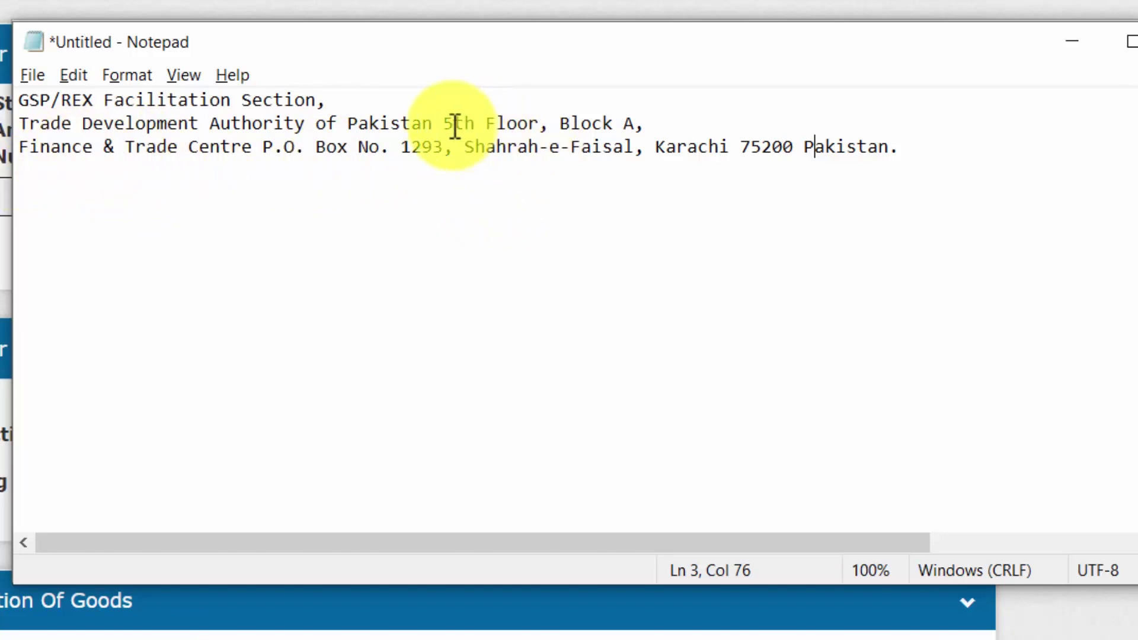
drag(449, 125, 490, 128)
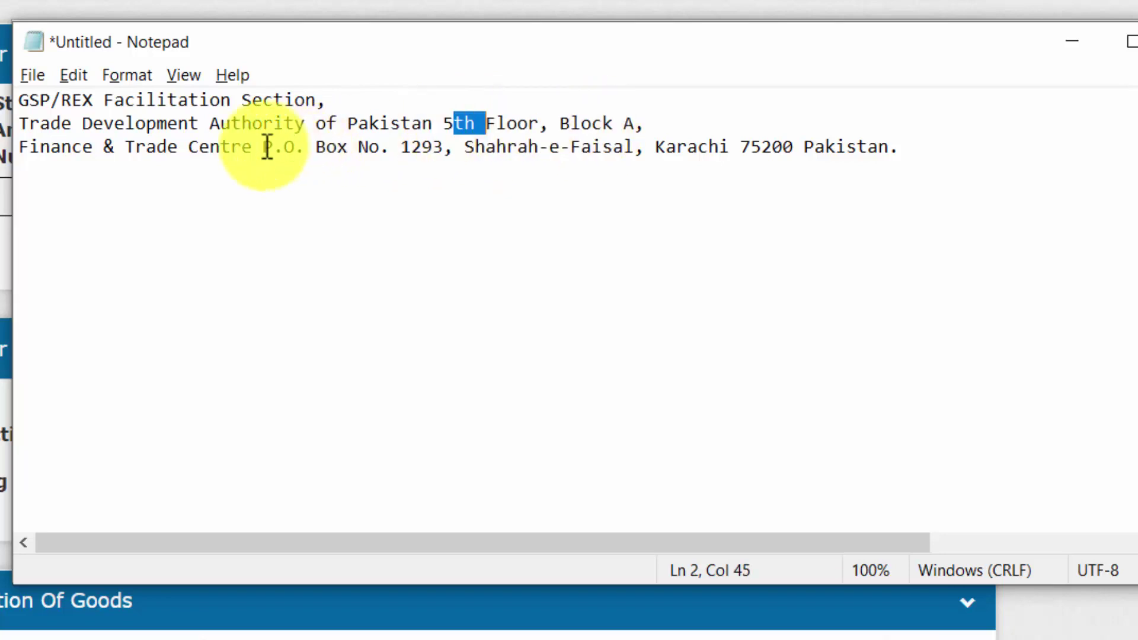
key(ctrl+z)
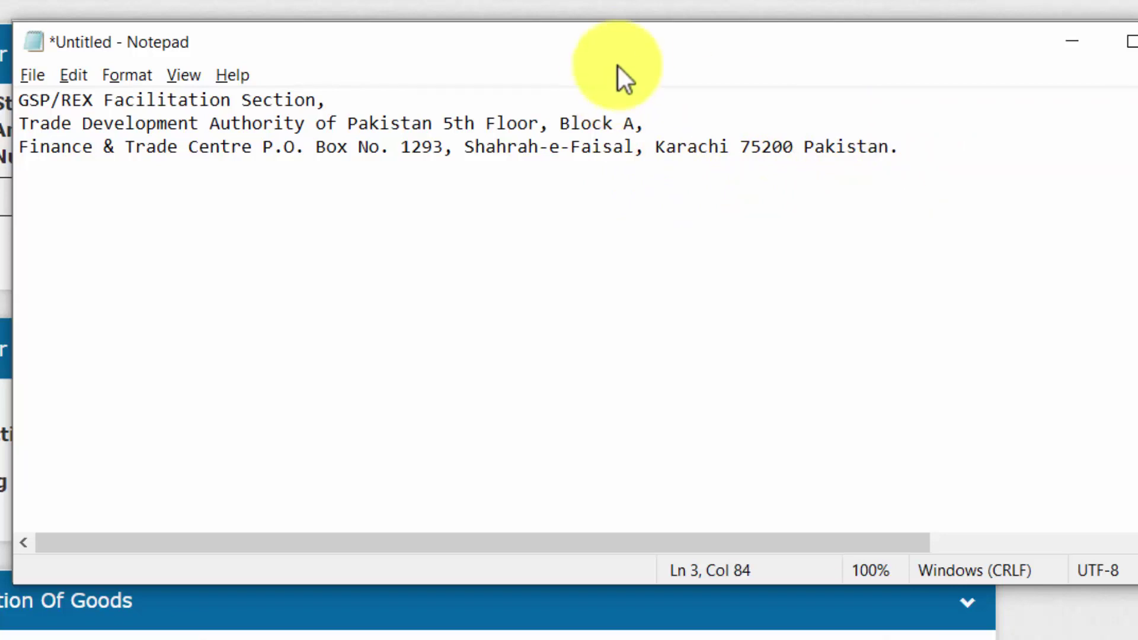
Move the address note aside, highlight the full list of required documents, and place the address note back over it.
drag(626, 66, 630, 337)
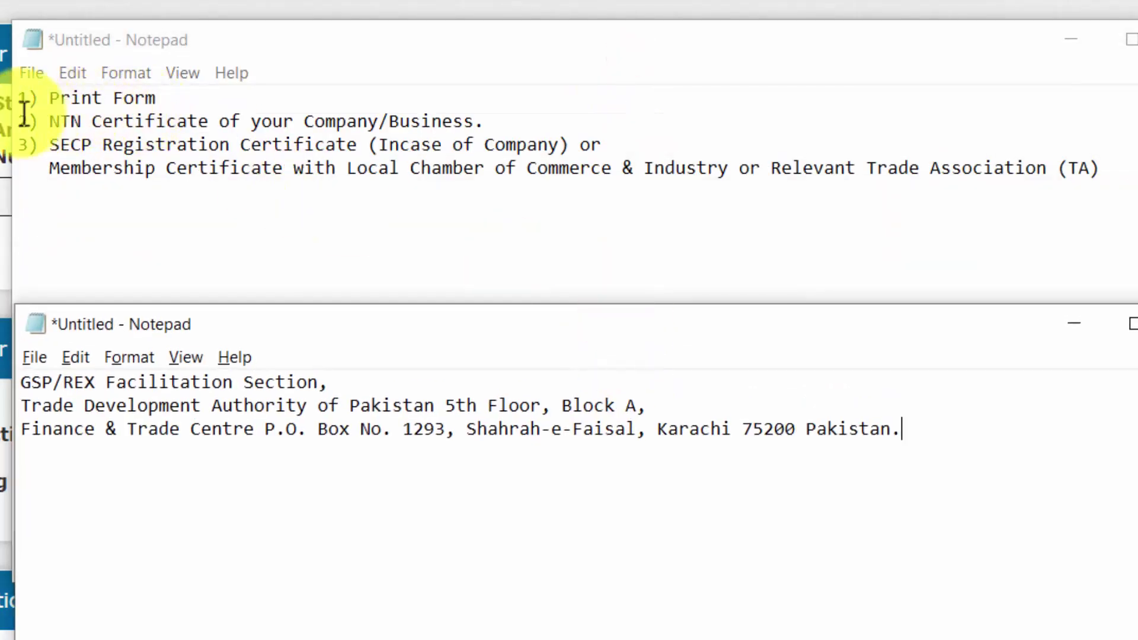
drag(21, 105, 1077, 173)
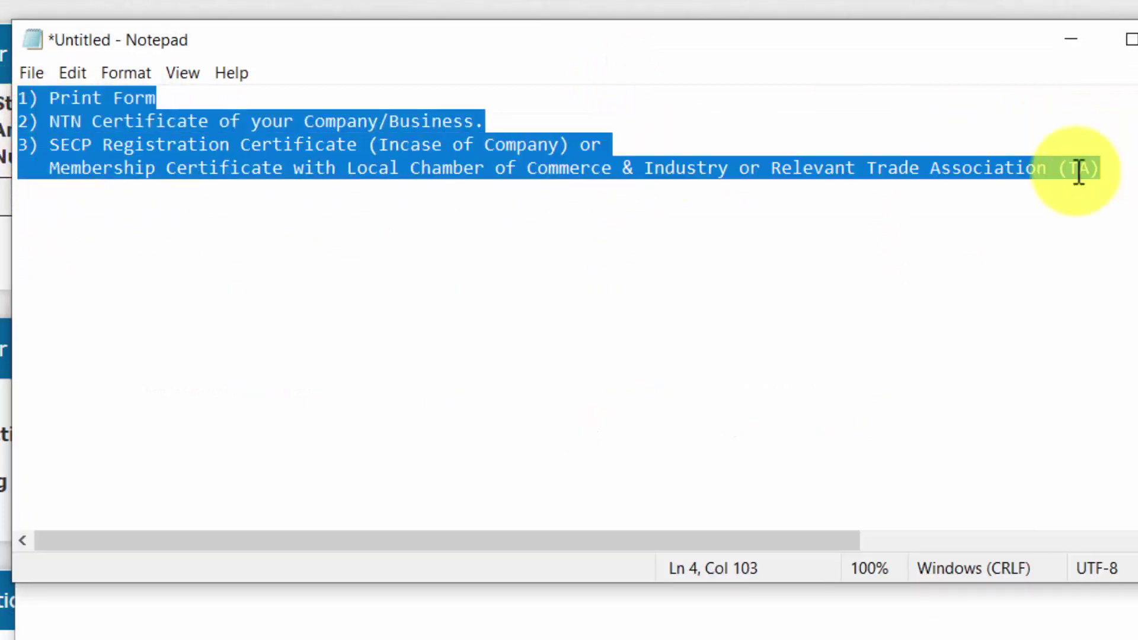
click(472, 612)
drag(222, 325, 224, 34)
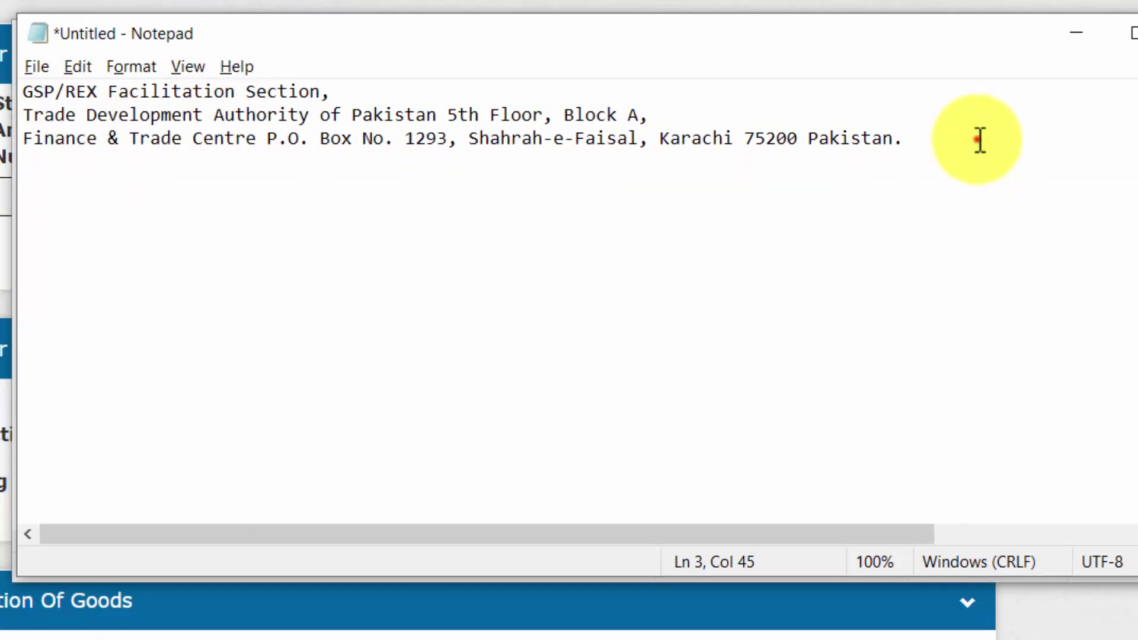
Review the complete postal address of the GSP/REX Facilitation Section by highlighting all three lines repeatedly.
drag(977, 137, 23, 90)
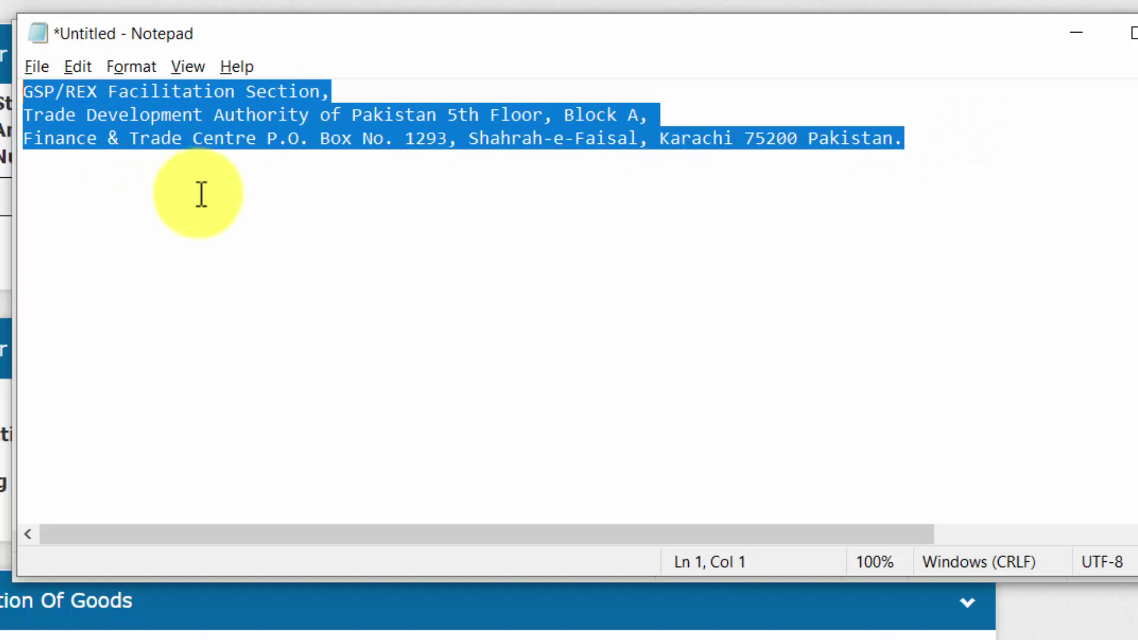
click(434, 203)
drag(837, 51, 835, 58)
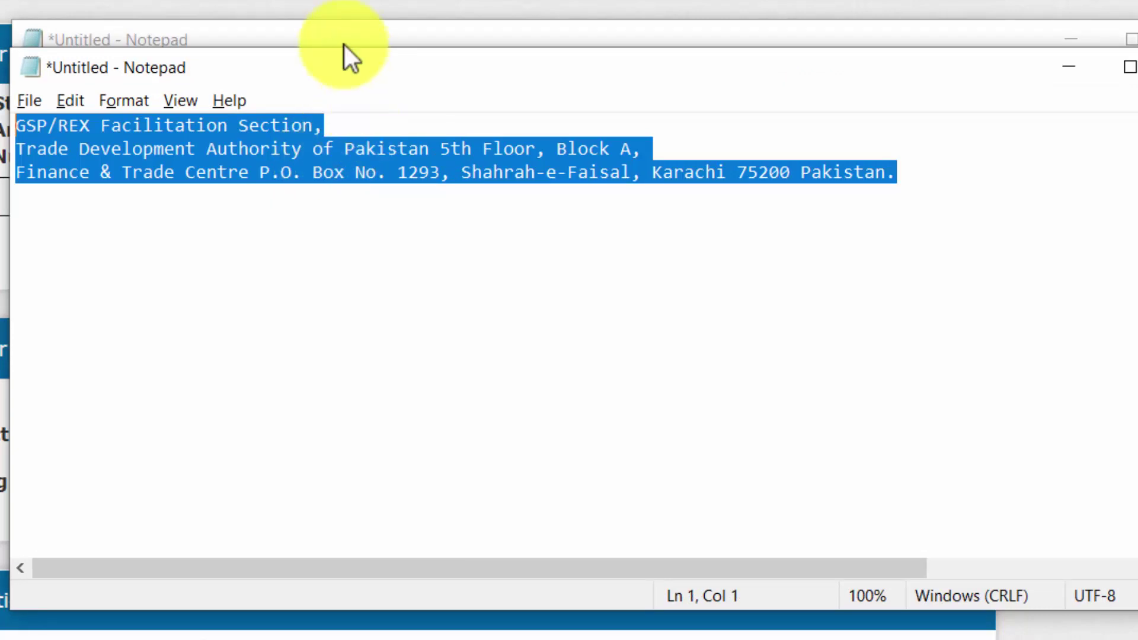
click(336, 174)
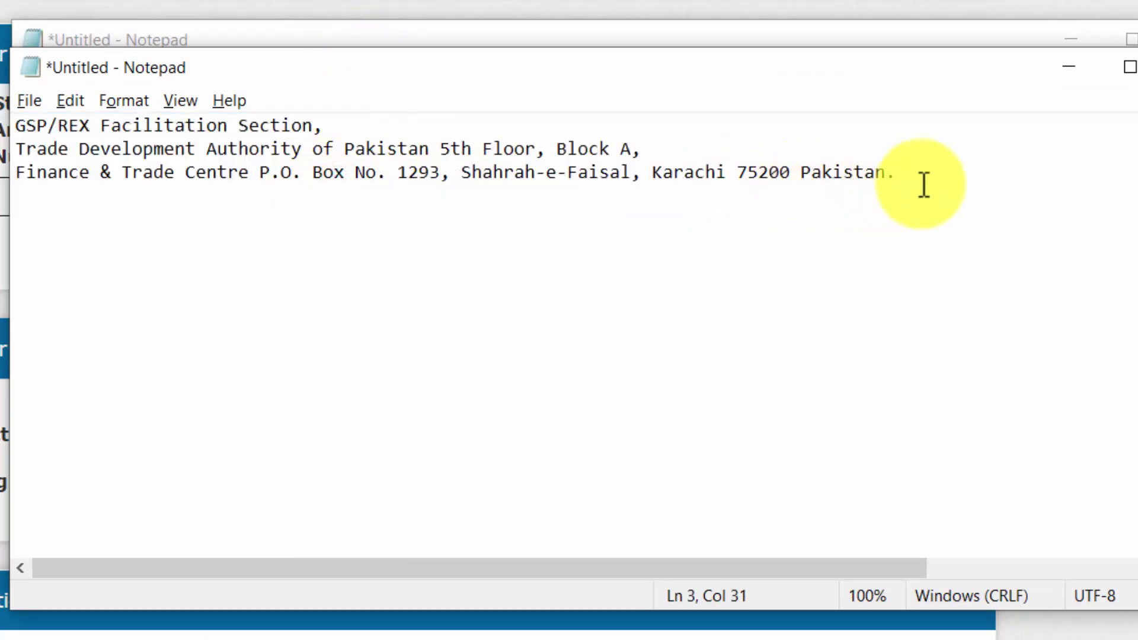
drag(919, 183, 6, 118)
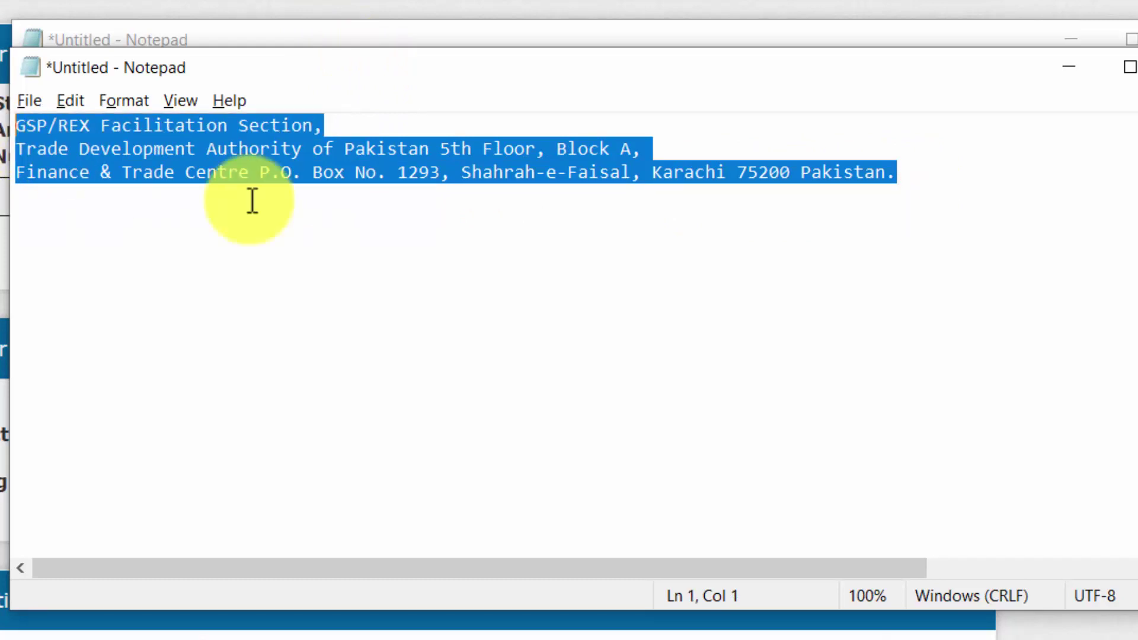
click(380, 250)
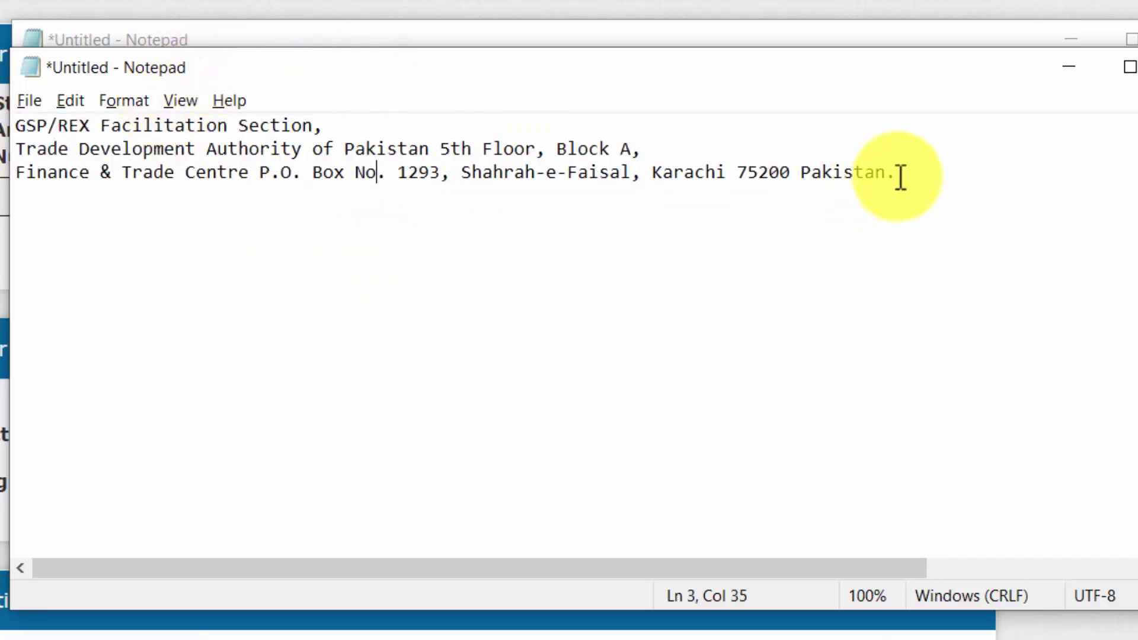
drag(896, 173, 3, 74)
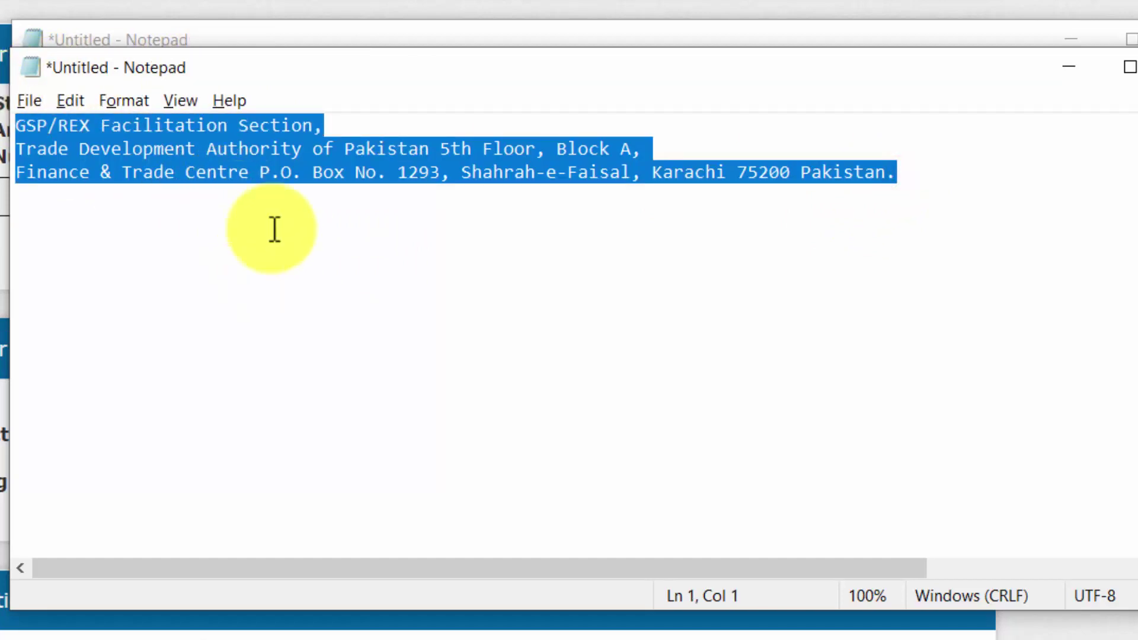
Align the address note over the document list window and select the entire address text.
click(299, 72)
drag(298, 72, 304, 52)
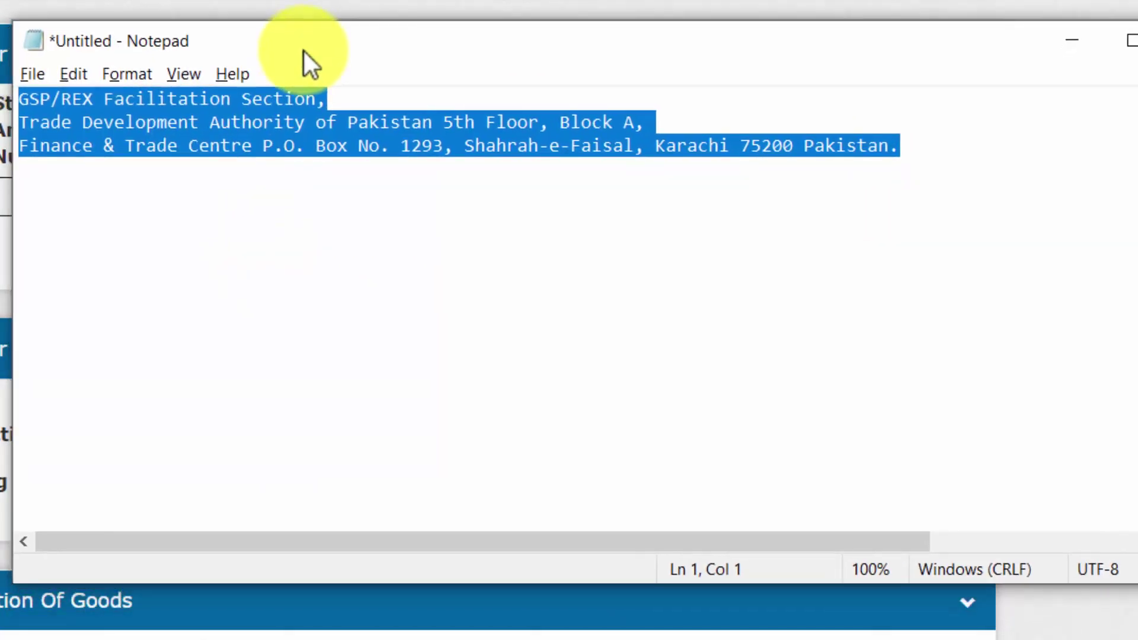
click(457, 198)
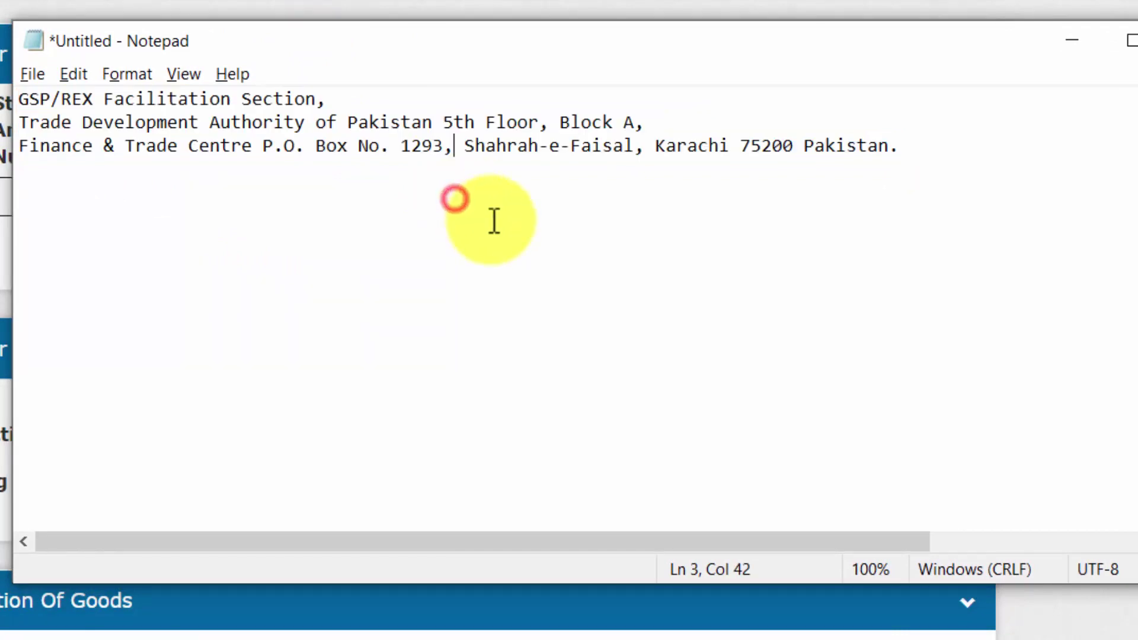
key(ctrl+a)
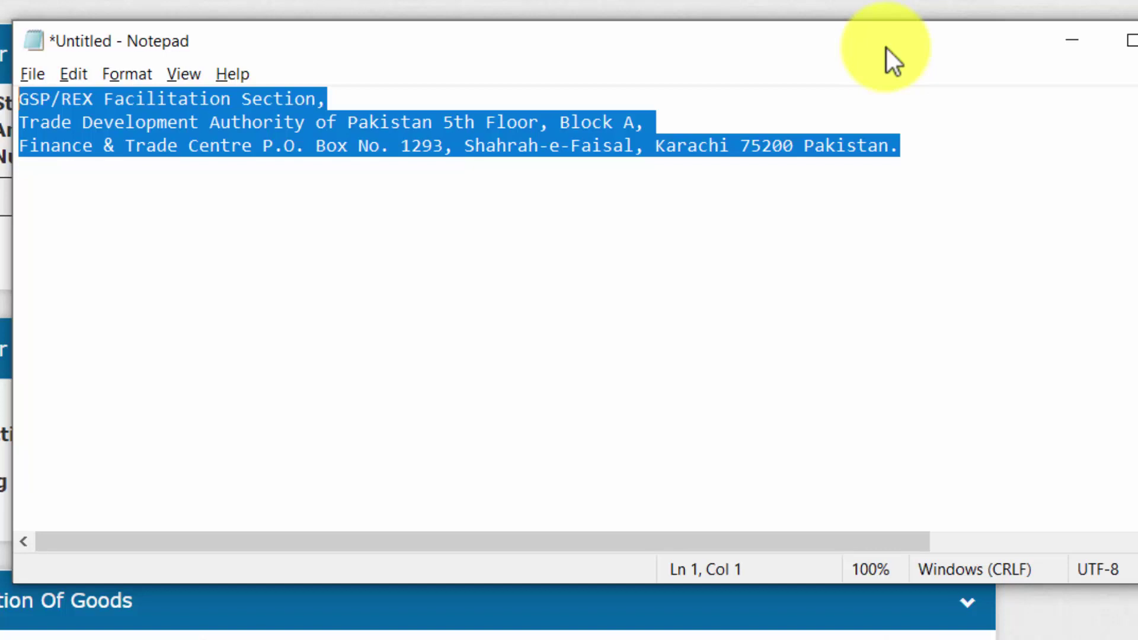
Bring up the Notepad note with the Statement on Origin and read its exporter declaration from the beginning.
text(Statement on Origin: The exporter [REX No.] of the products covered by this document declares that, except where otherwise clearly indicated, these products are of Pakistan preferential origin according to rules of origin of the Generalized System of Preferences of the European Union and that the origin criterion is 'P'.)
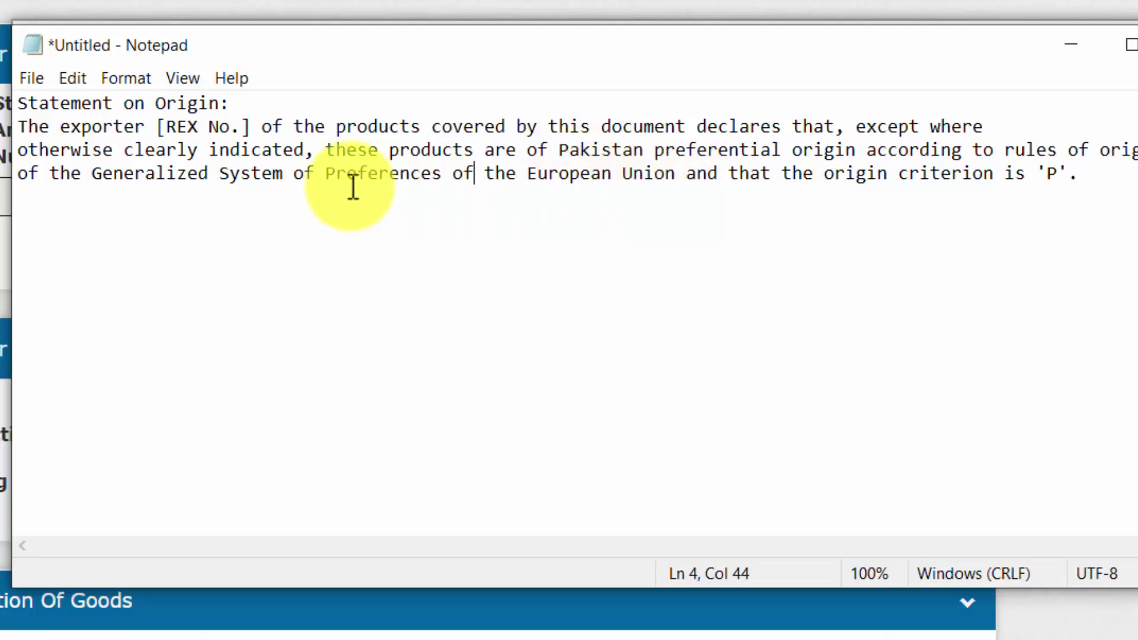
click(15, 103)
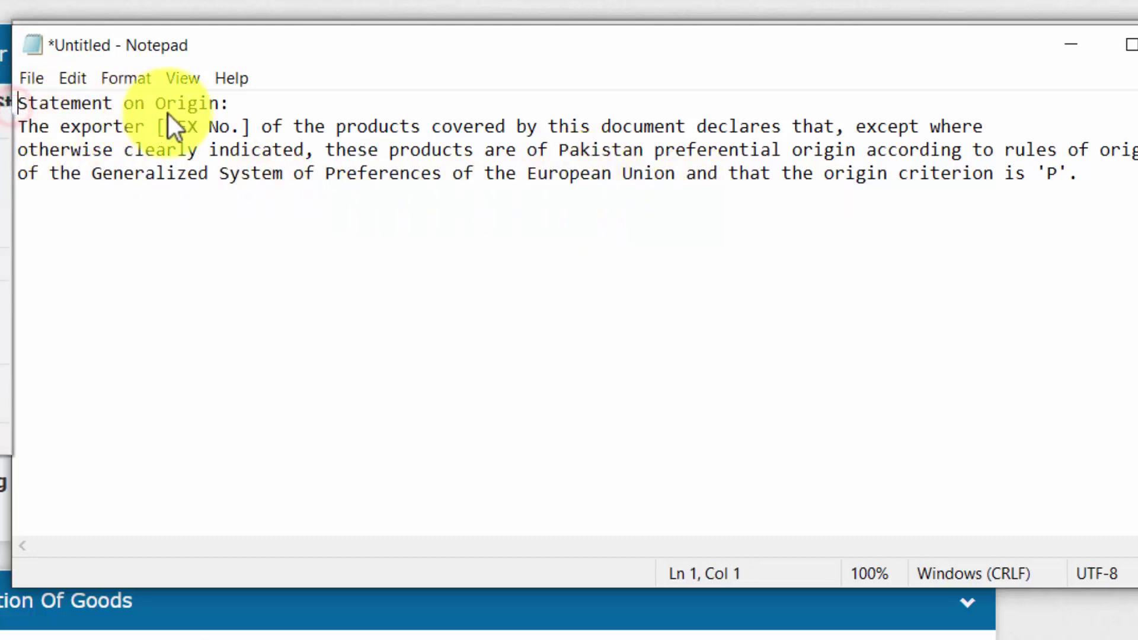
click(326, 175)
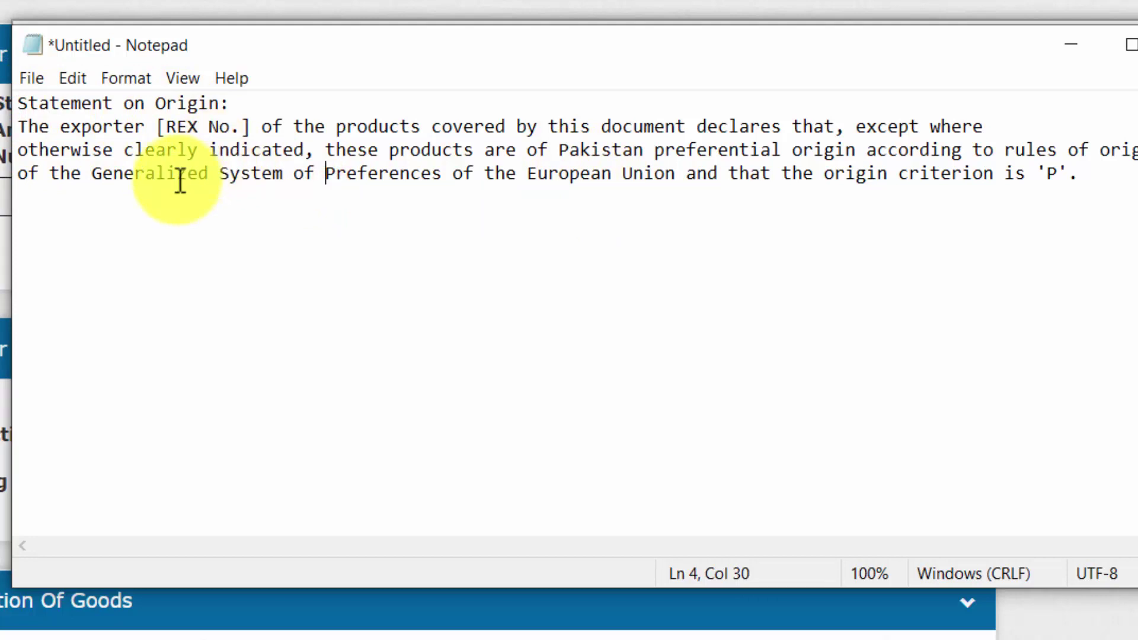